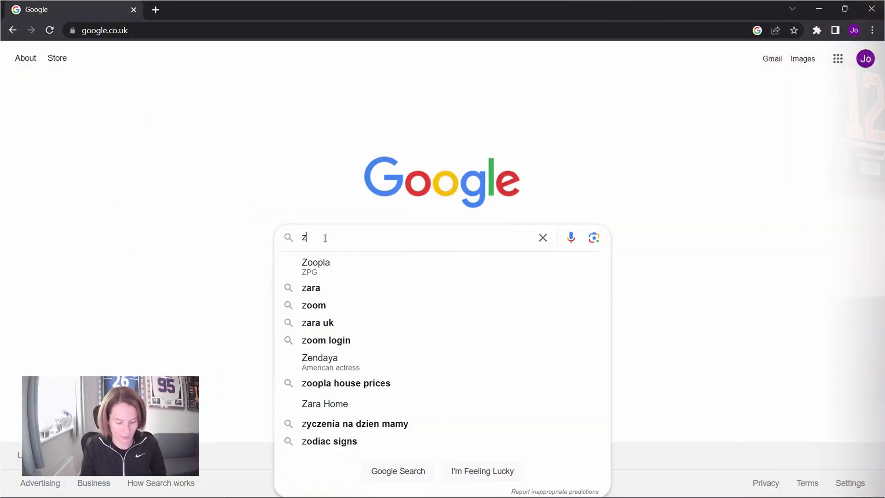
Search for zotero, go to zotero.org and download the Zotero 6 for Windows installer
text(otero)
key(Return)
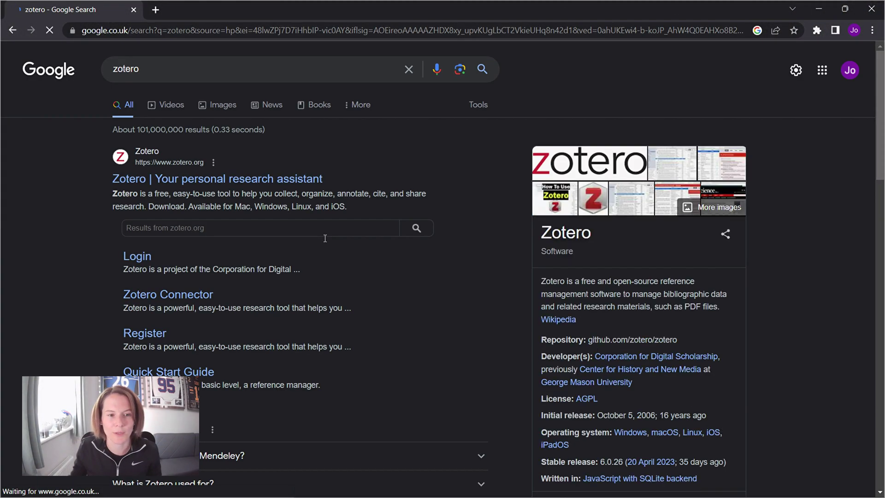
click(214, 182)
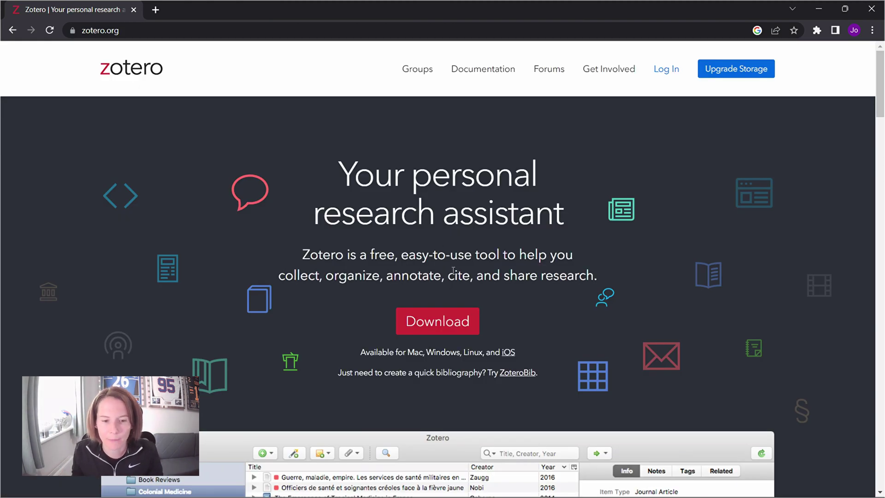
click(438, 325)
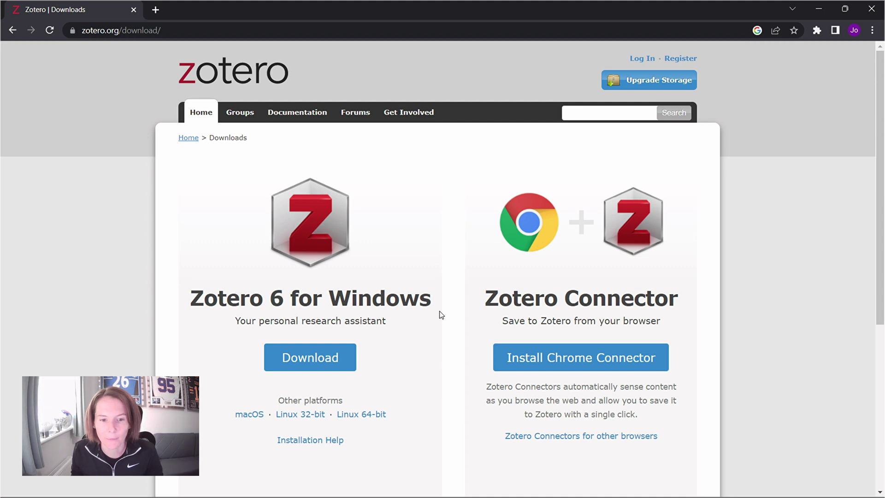
click(307, 364)
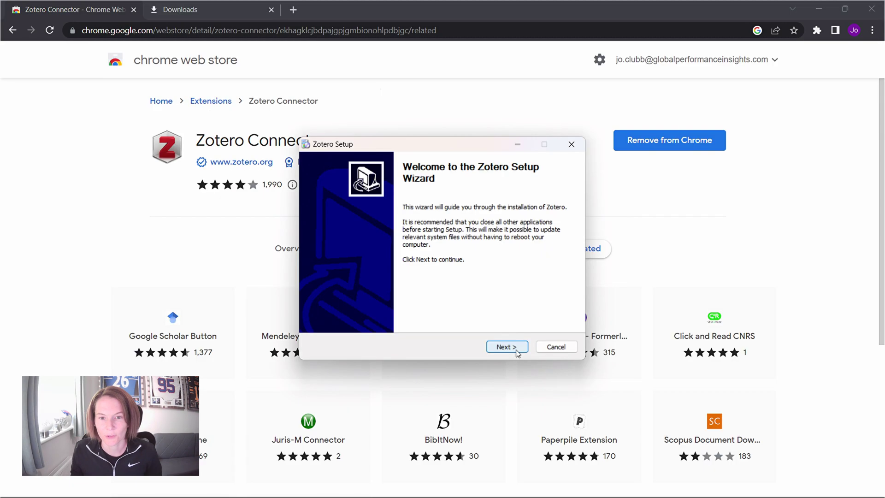
Run the Zotero setup wizard with the standard installation type and default location
click(516, 349)
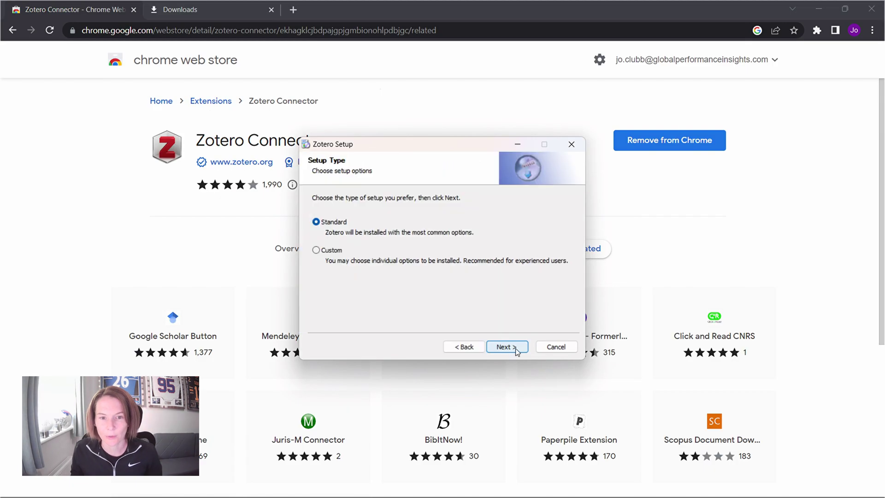
click(516, 349)
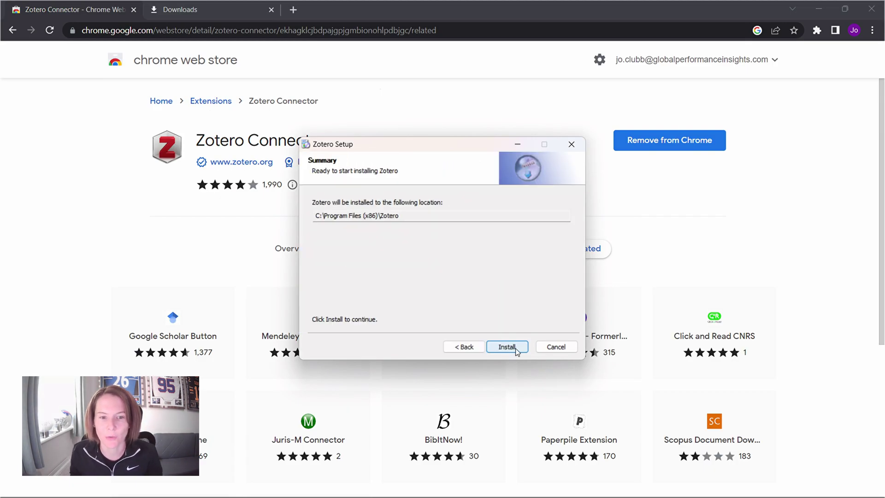
click(515, 347)
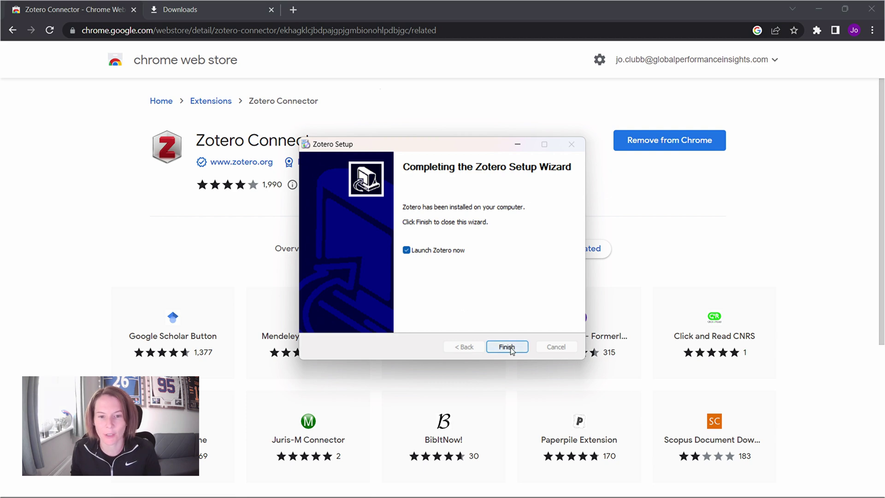
click(507, 347)
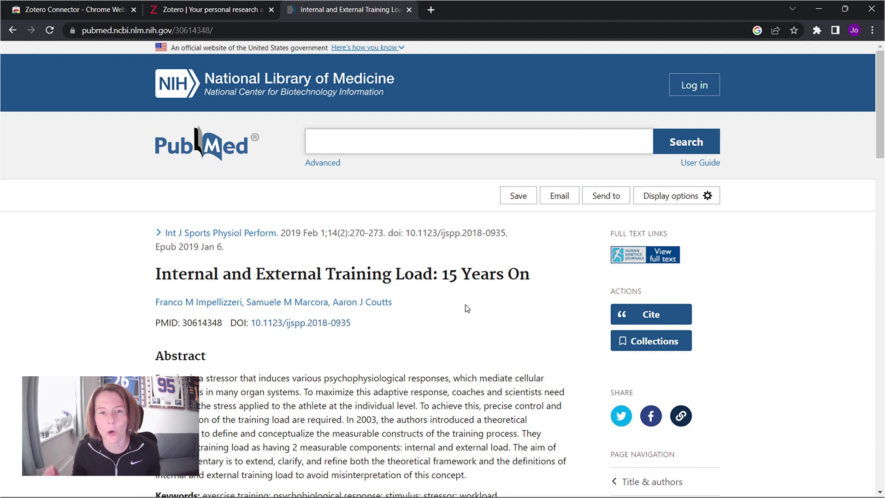
Bring up the context menu on the article's DOI link to copy its address
right_click(300, 325)
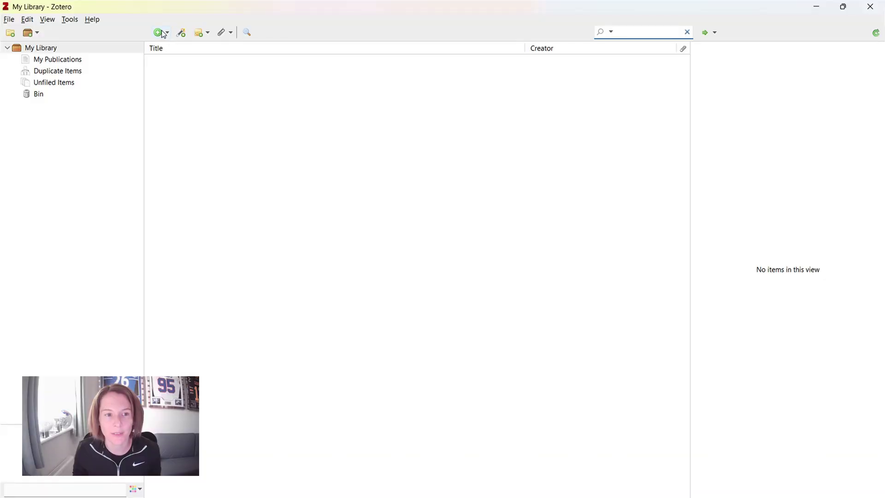
Create a new blank Journal Article item in My Library
click(162, 33)
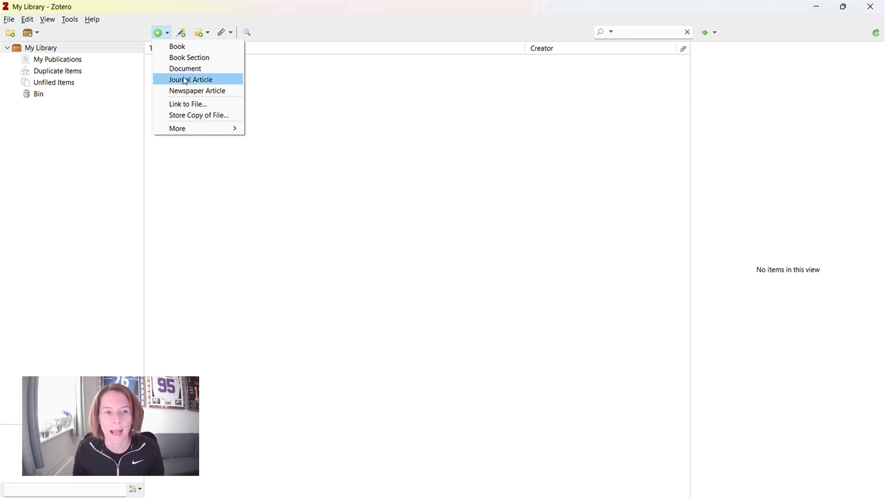
click(196, 83)
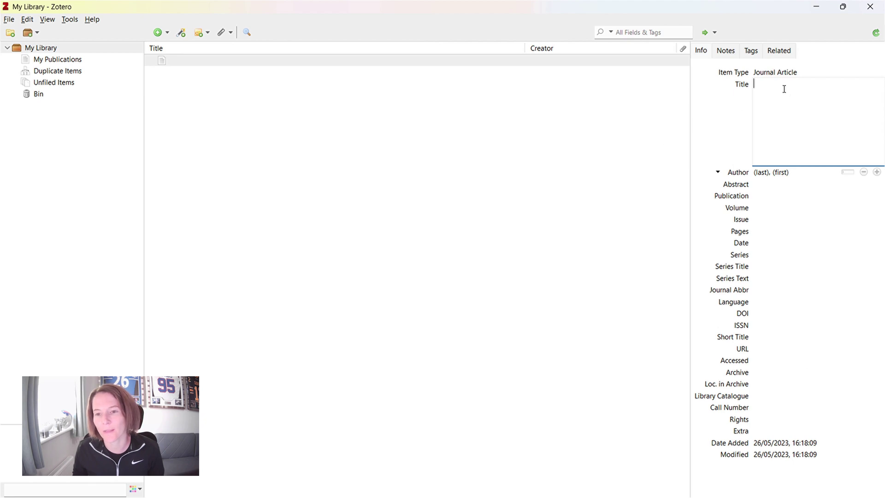
click(786, 172)
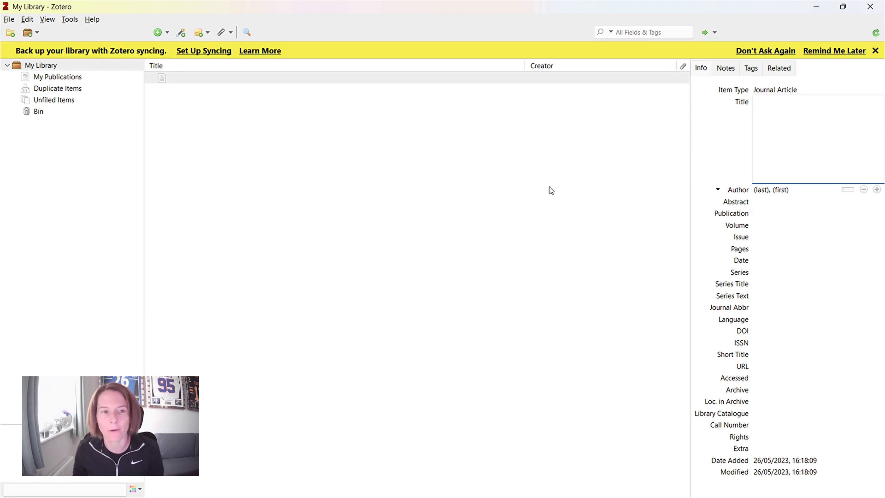
Add the Training Load article by pasting its DOI into Add Item by Identifier
click(182, 34)
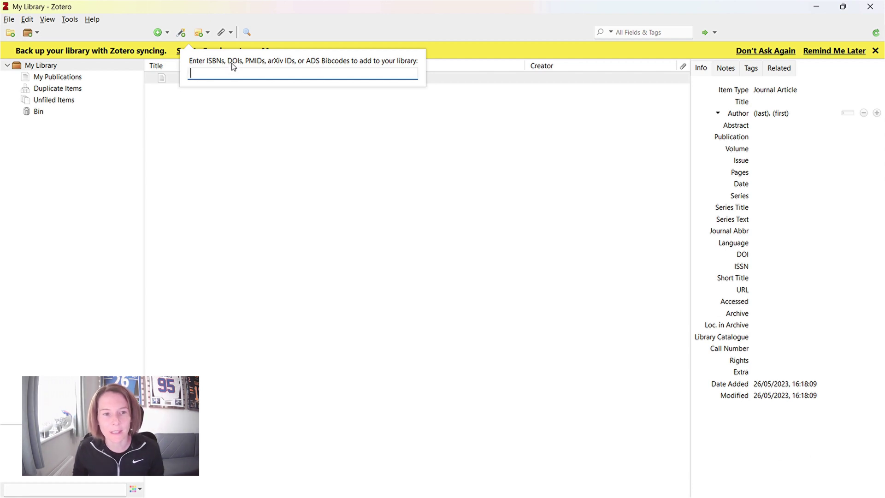
text(https://doi.org/10.1123/ijspp.2018-0935)
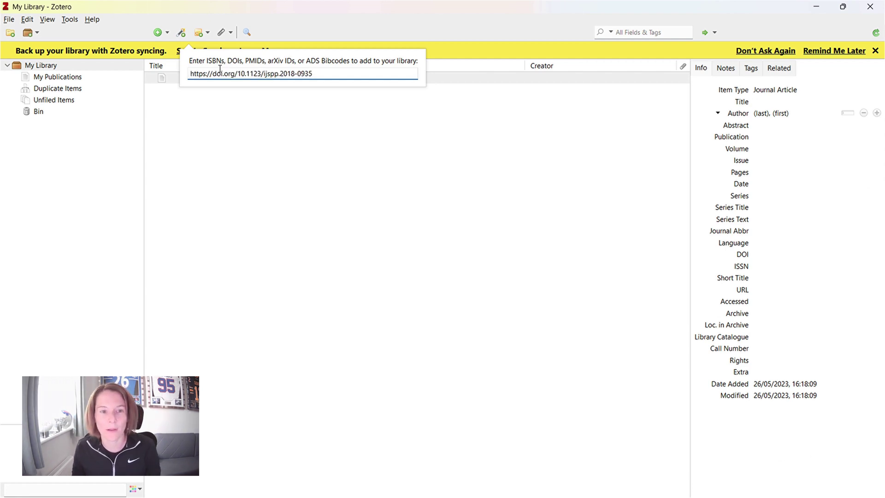
key(Return)
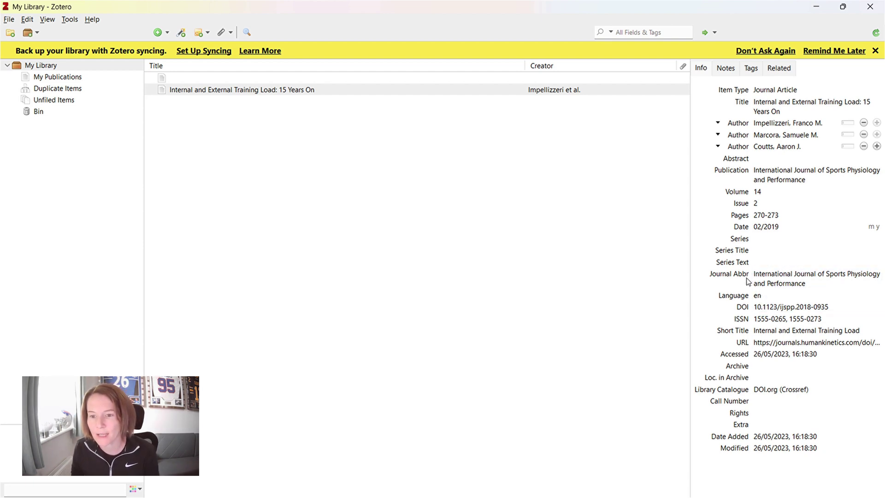
Check the journal abbreviation, leave it unchanged, and open the sync setup settings
click(814, 286)
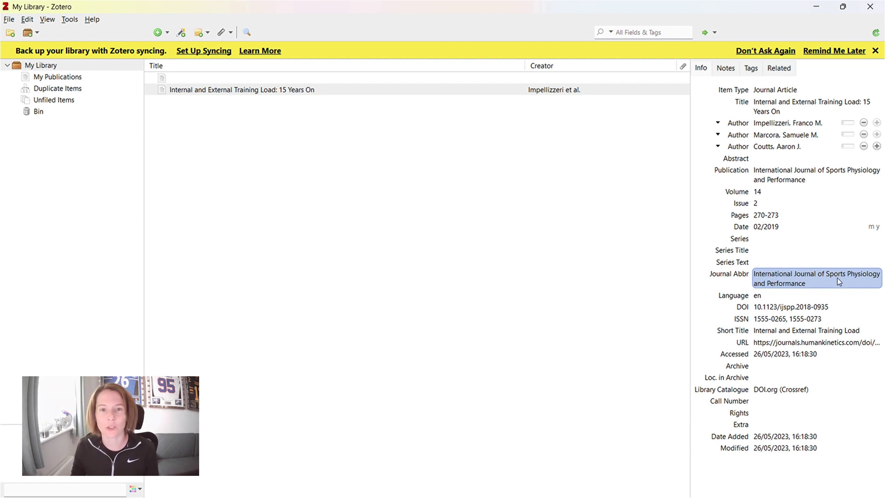
click(790, 275)
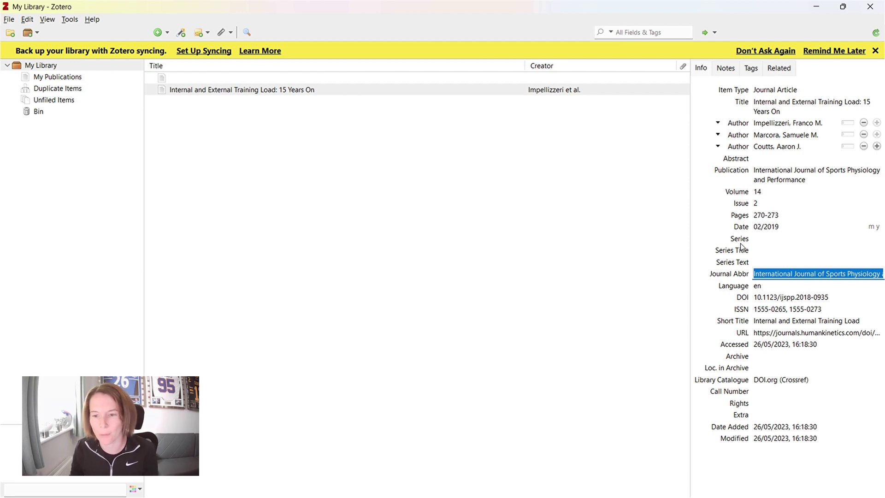
key(Return)
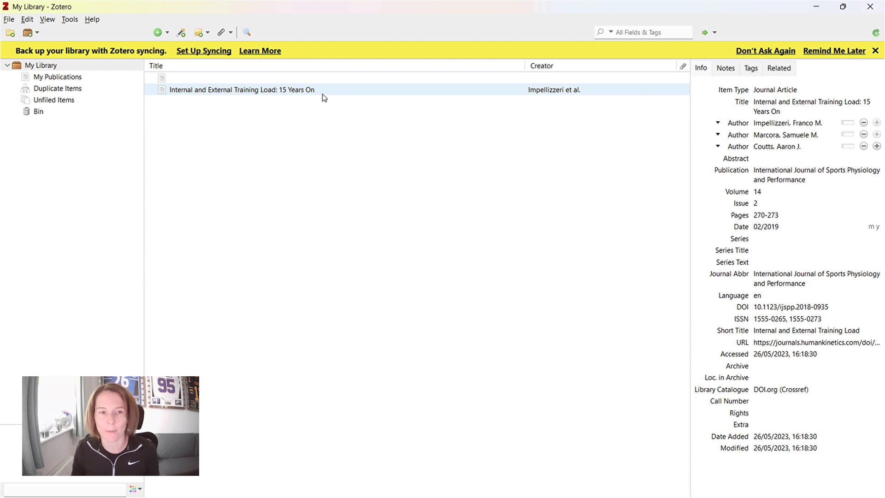
click(204, 51)
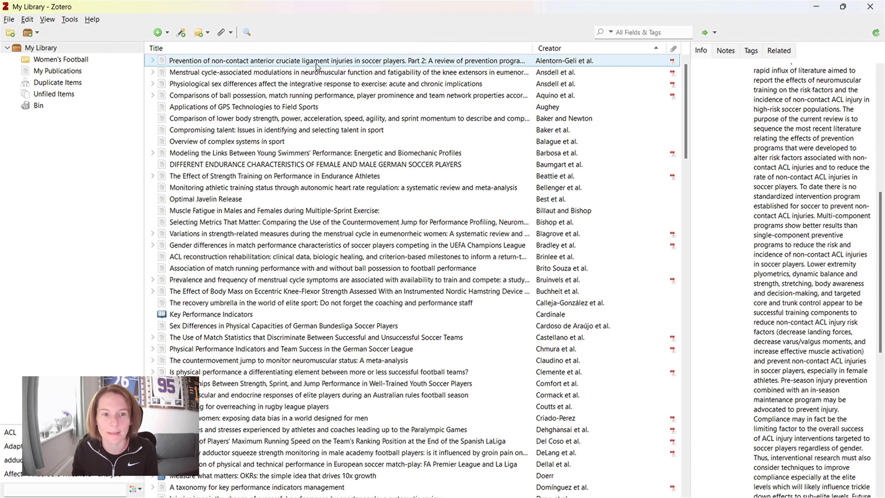
Re-sort the library by creator and select the Internal and External Training Load article
click(332, 48)
click(567, 49)
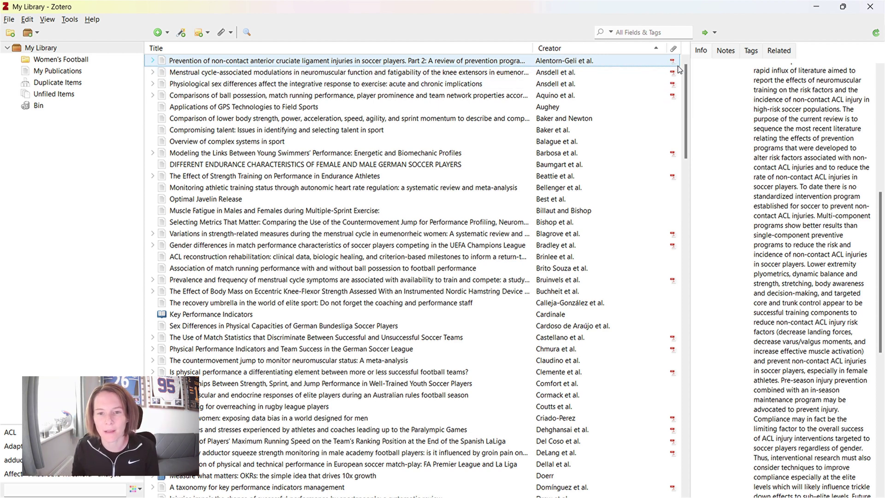
scroll(681, 158, down, 15)
scroll(675, 246, down, 4)
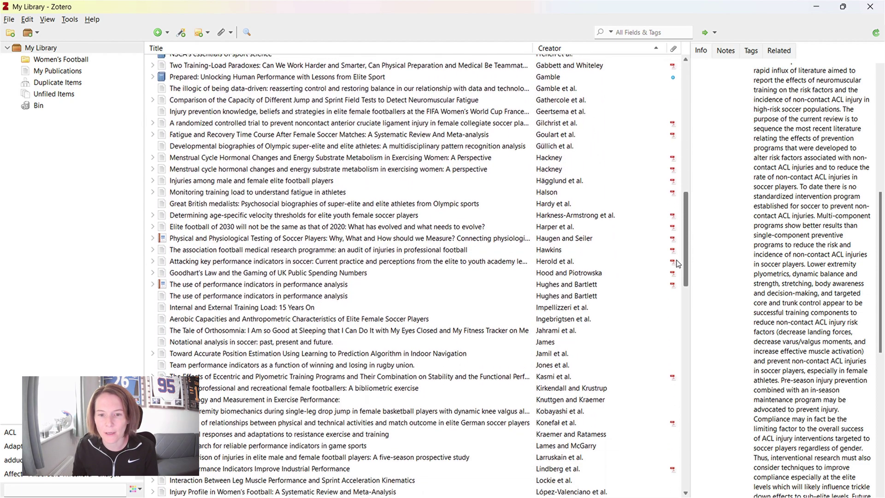
click(563, 246)
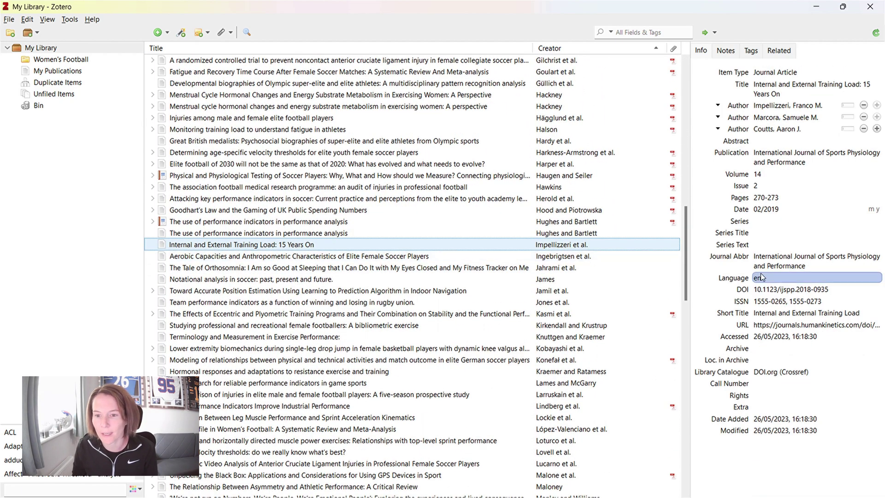
Set its journal abbreviation to Int J Sports Physiol Perform via autocomplete from 'int j s'
click(794, 314)
click(774, 259)
text(int)
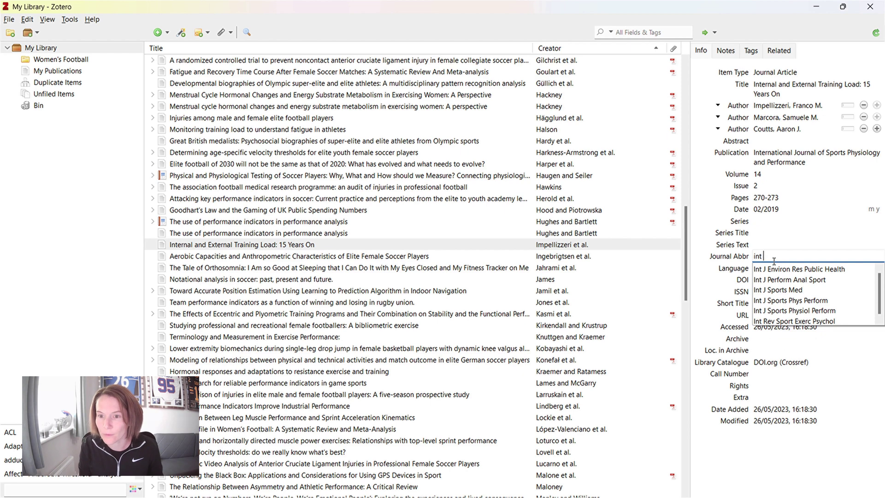
text( j s)
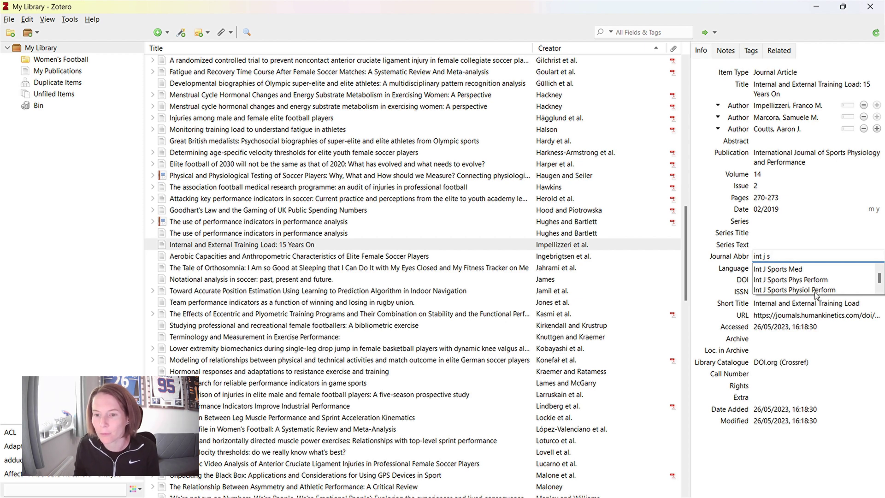
click(814, 290)
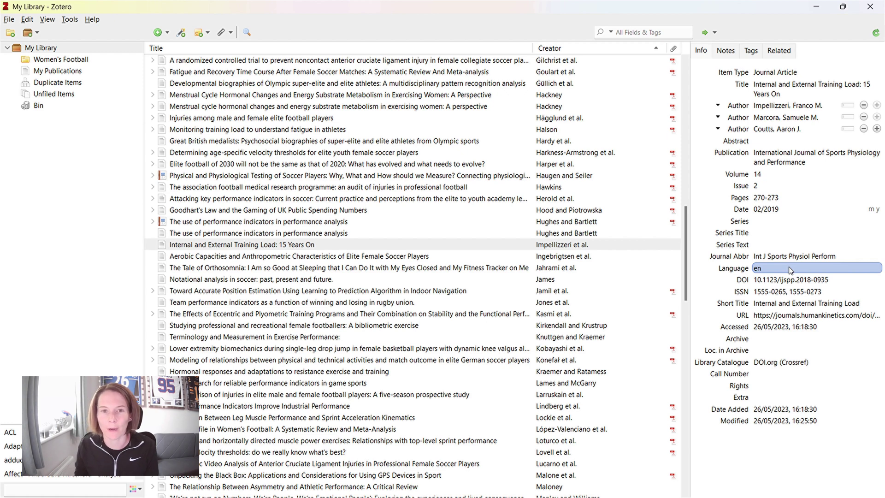
click(40, 47)
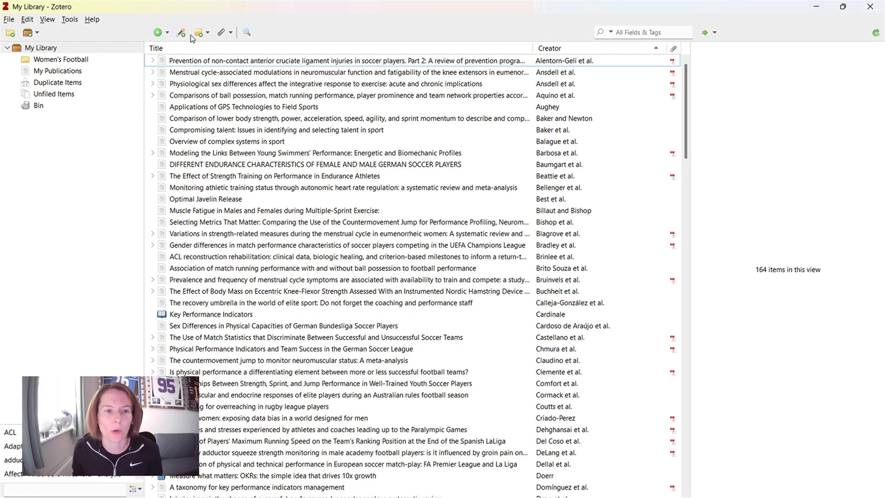
Look at the Add Attachment dropdown's options for attaching files
click(230, 34)
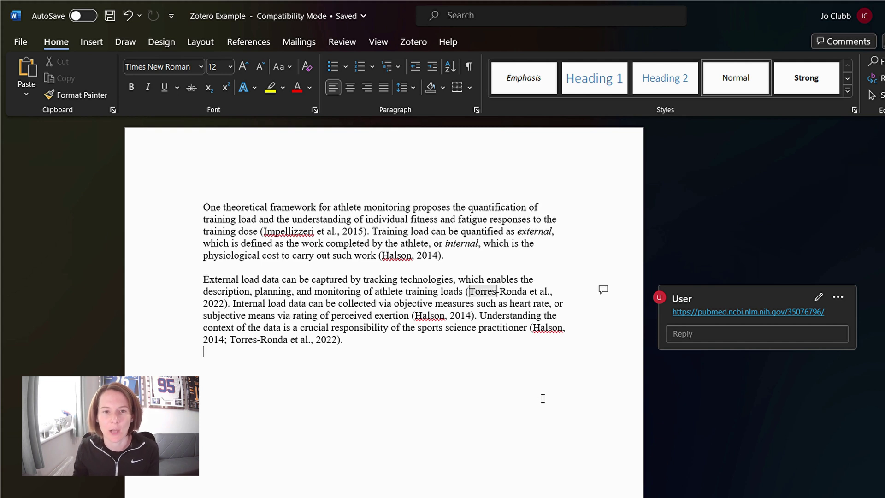
Select the Impellizzeri et al., 2015 citation and open Zotero's Document Preferences
click(413, 41)
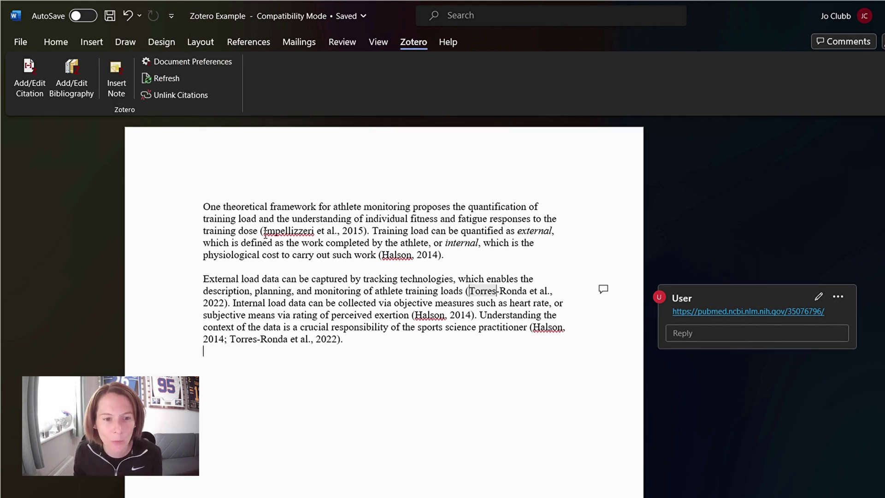
drag(260, 232, 368, 232)
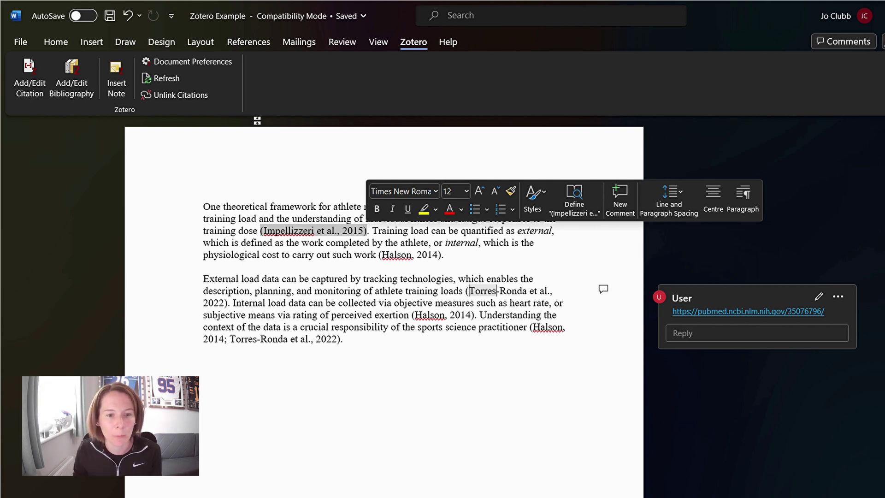
click(21, 83)
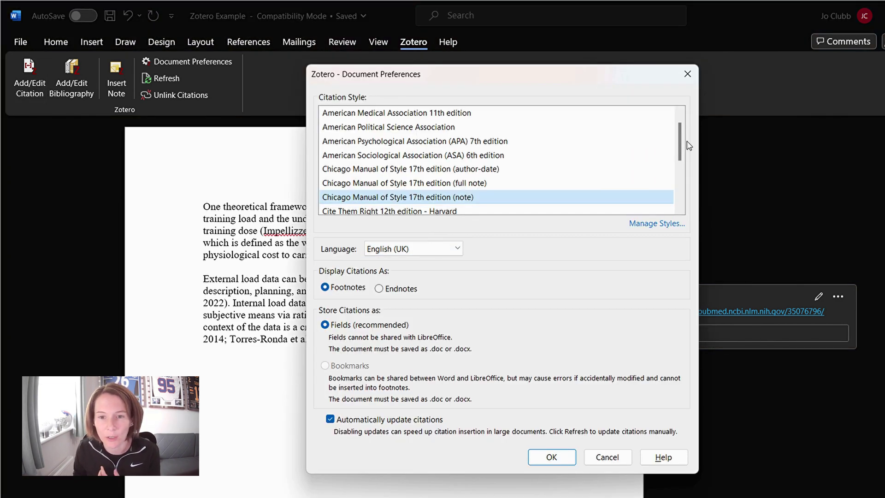
Search additional styles for 'strength and conditioning', install that journal's style, and select it
scroll(673, 194, down, 1)
click(659, 224)
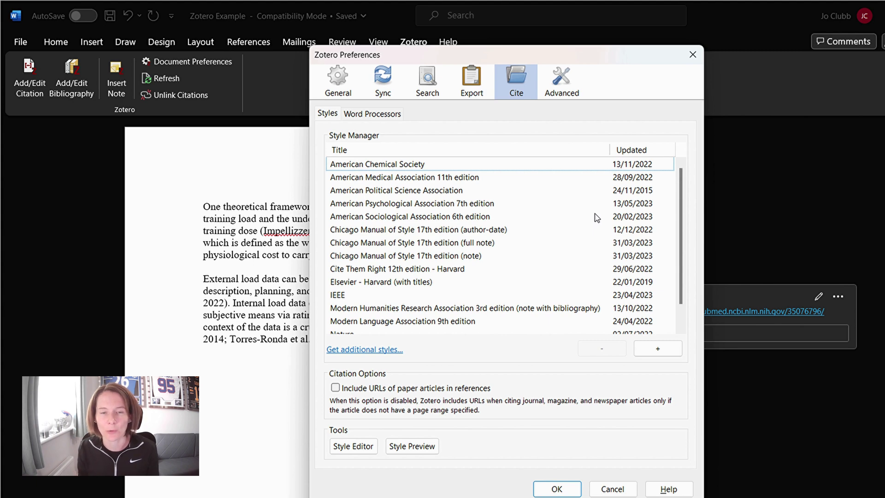
click(364, 349)
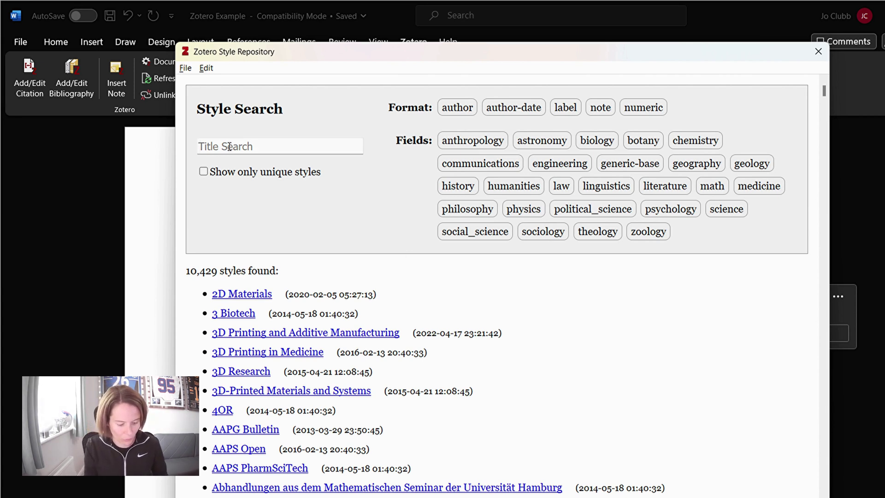
text(strength and )
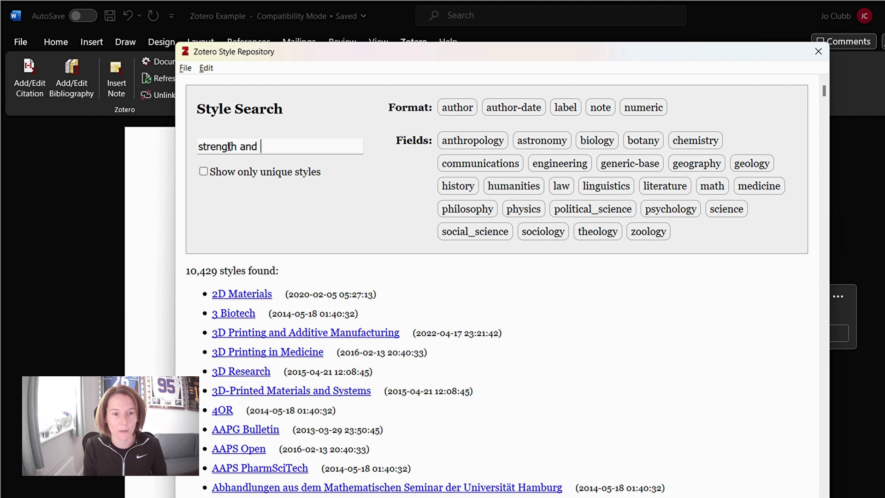
text(conditioning)
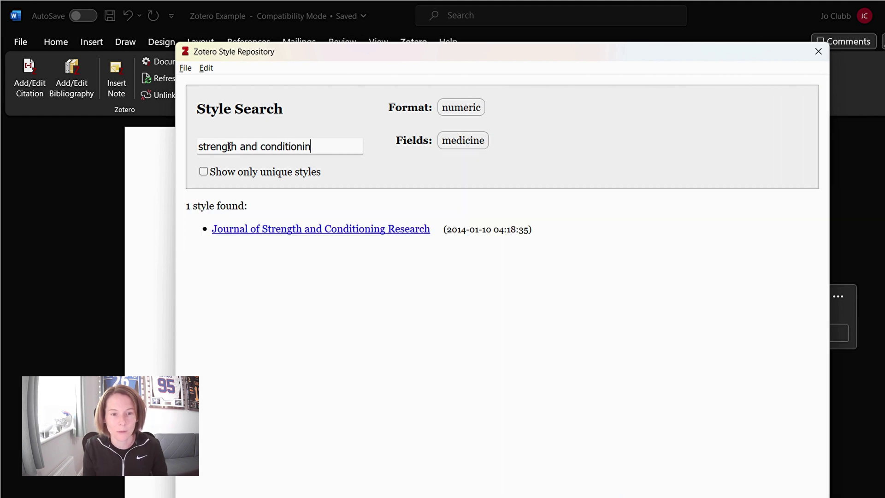
mouse_move(330, 232)
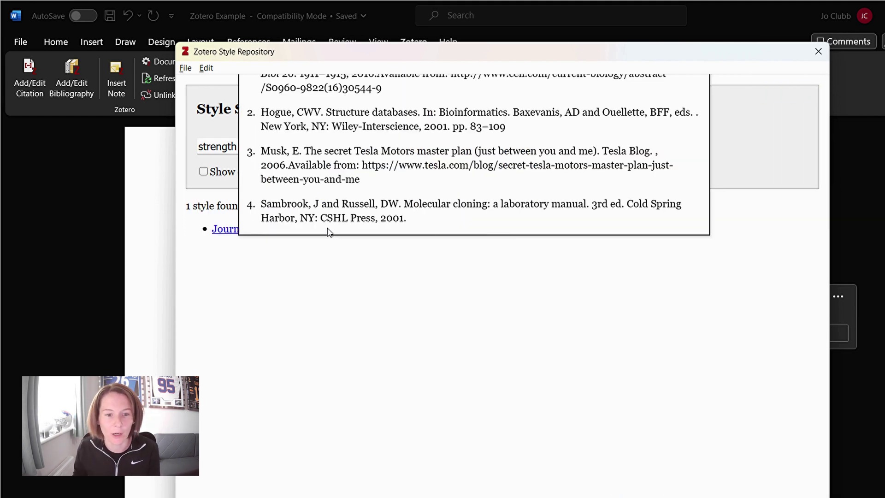
click(253, 233)
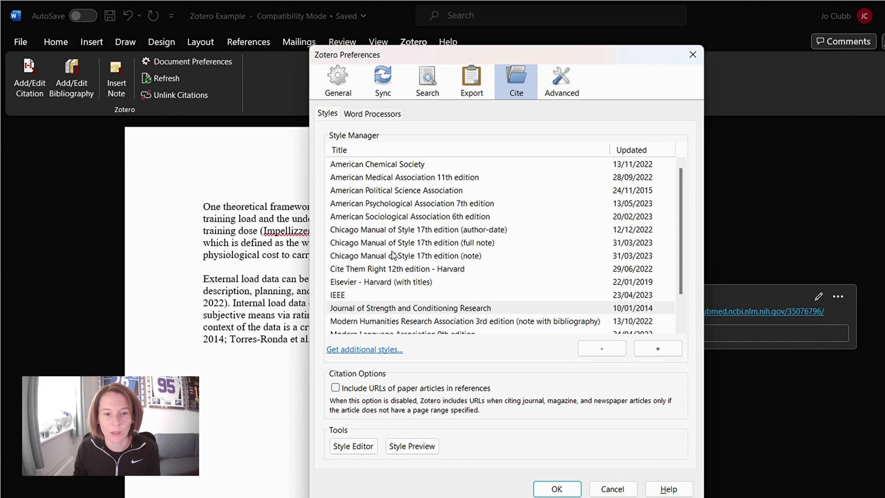
click(463, 309)
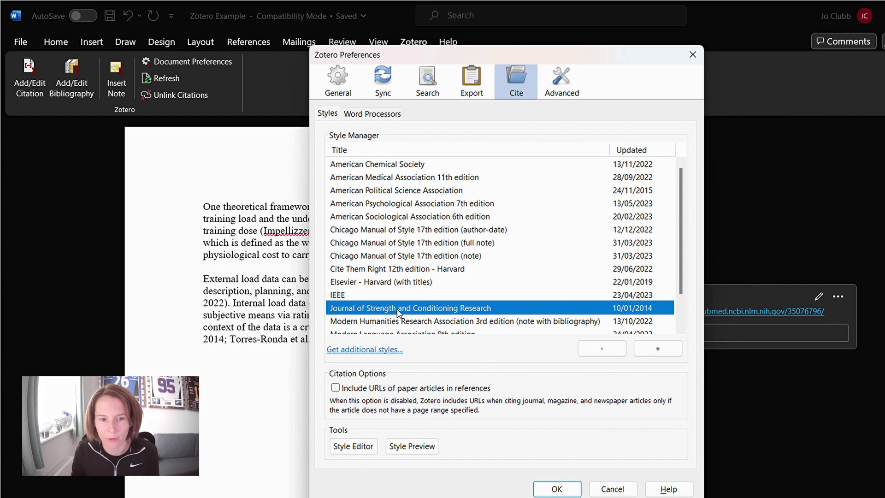
Apply the new style and insert the Impellizzeri 2019 citation, found by searching 'impe'
click(559, 490)
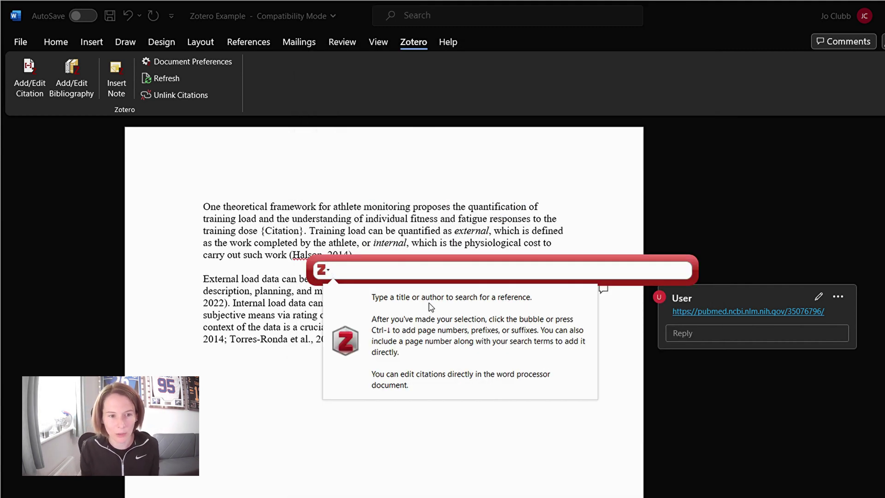
text(impe)
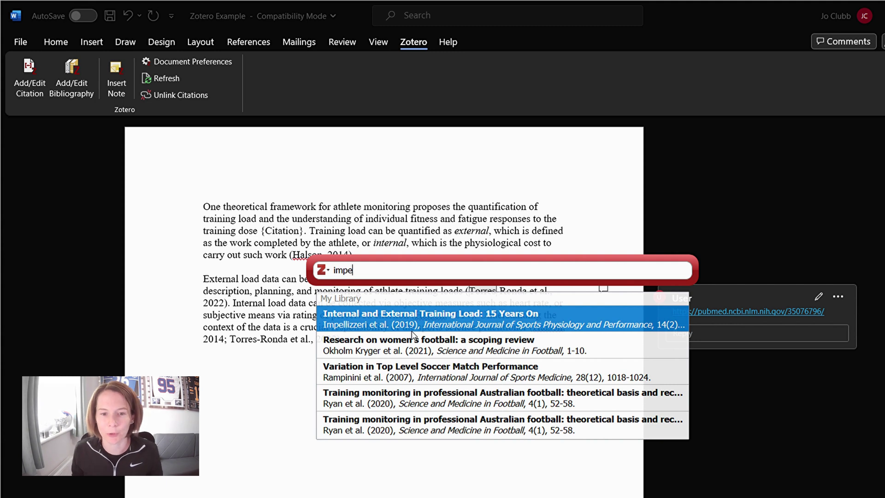
click(408, 327)
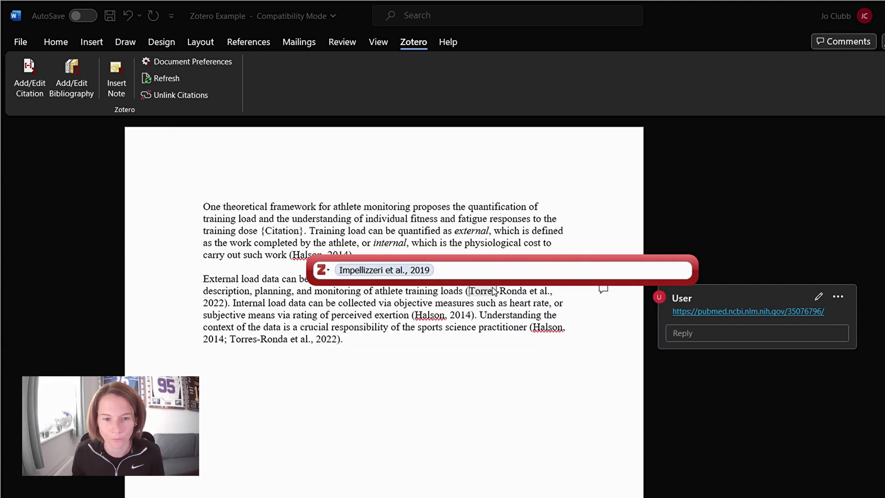
key(Return)
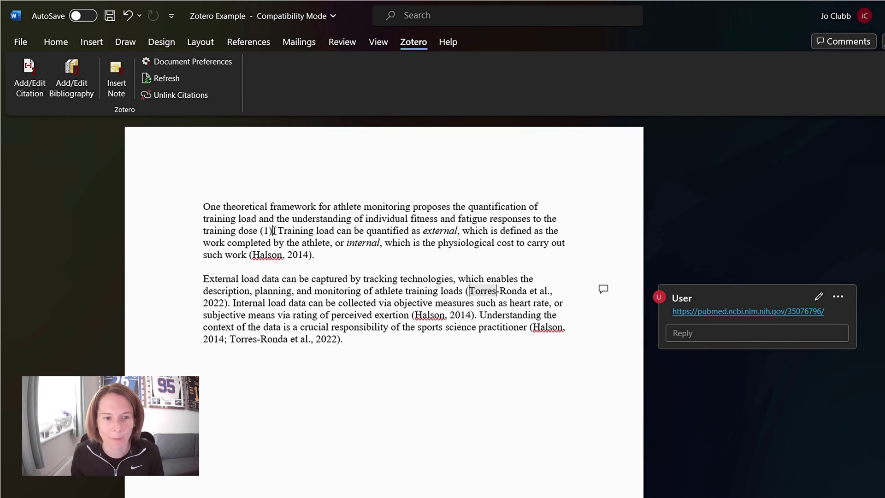
click(266, 231)
Add empty lines after the end of the second paragraph
scroll(451, 307, down, 3)
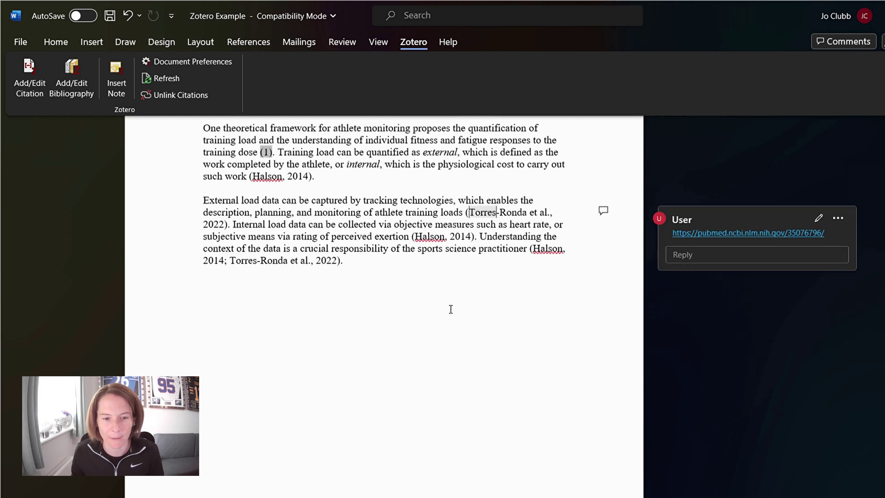
scroll(450, 307, up, 3)
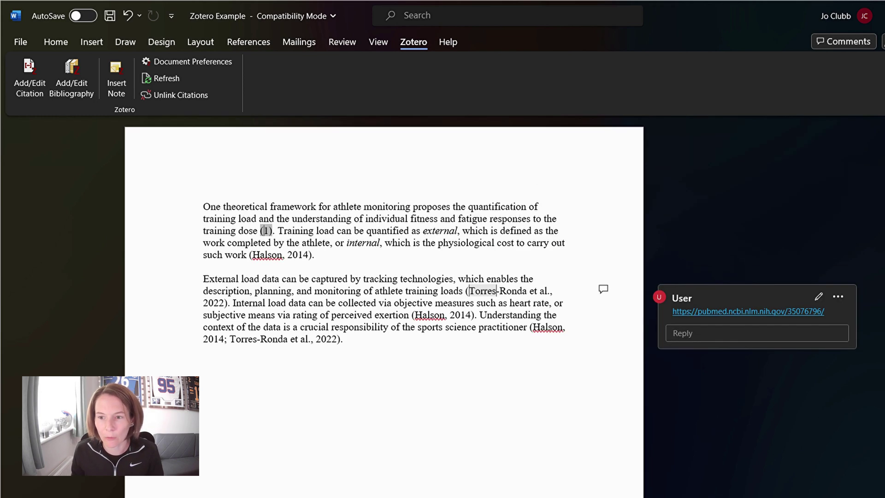
click(363, 339)
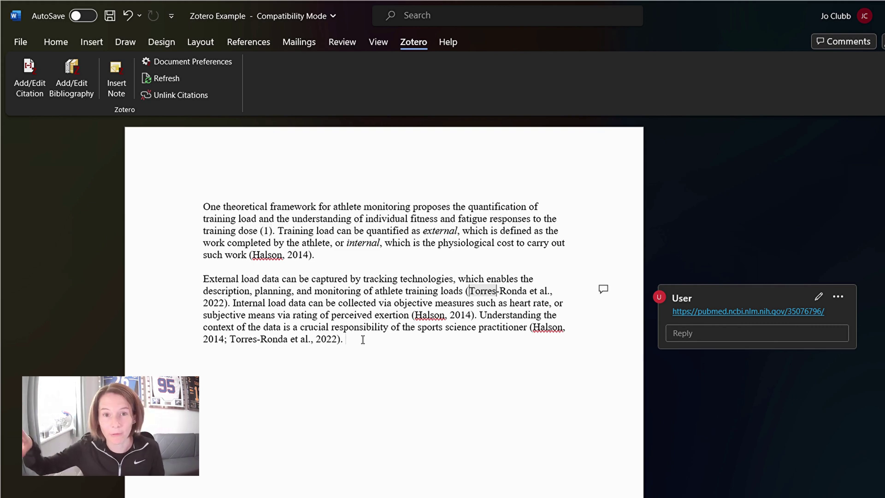
key(Return)
key(Return)
scroll(338, 329, down, 2)
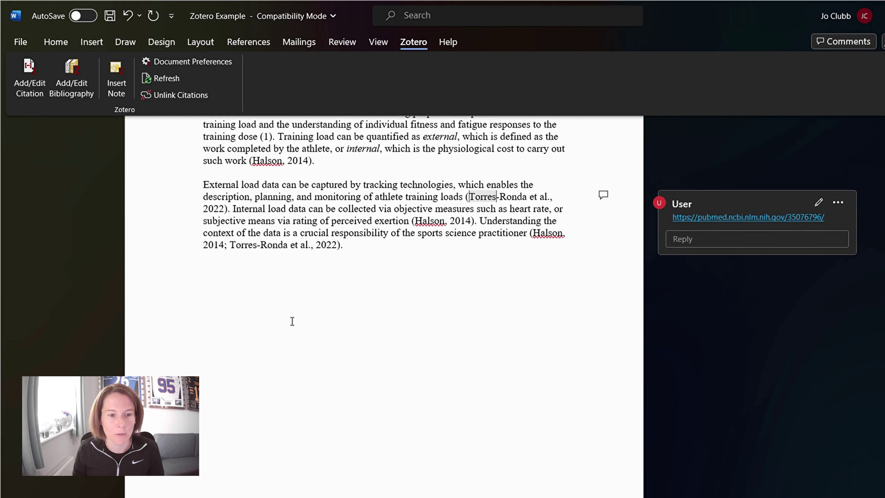
Insert the Zotero bibliography and type a 'References' heading above it
click(70, 92)
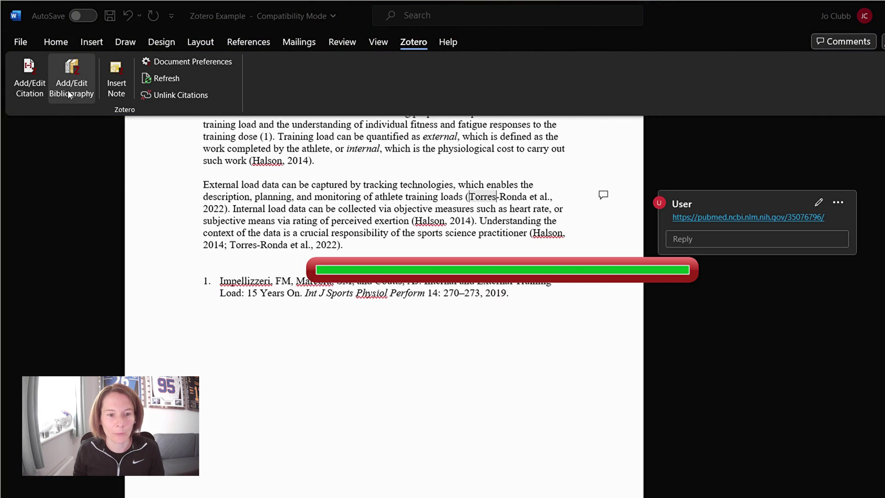
click(224, 261)
key(Return)
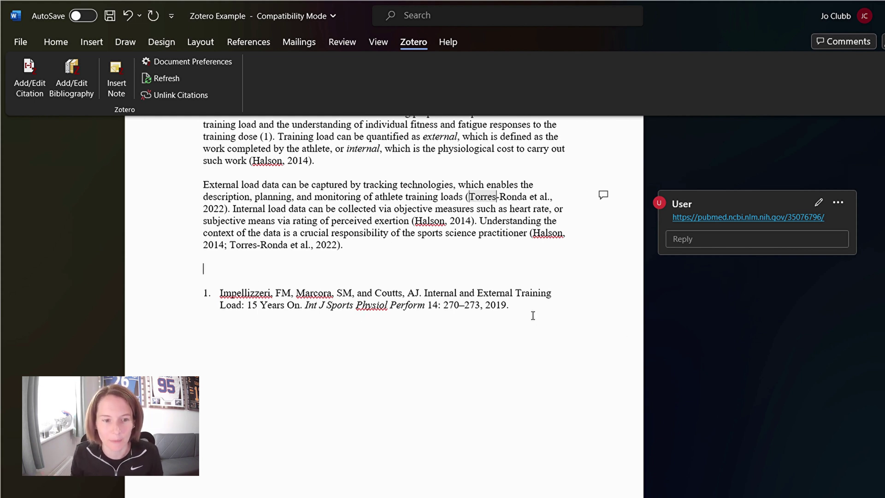
key(Return)
text(Ref)
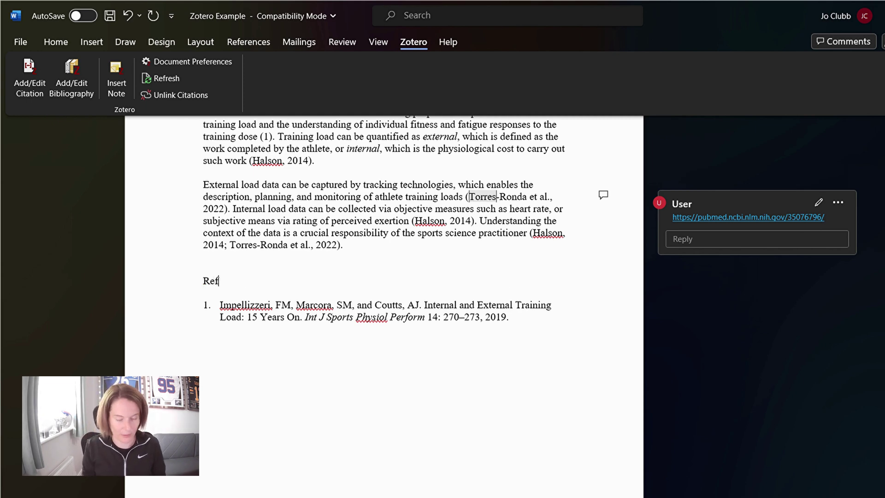
text(erences)
scroll(253, 222, up, 2)
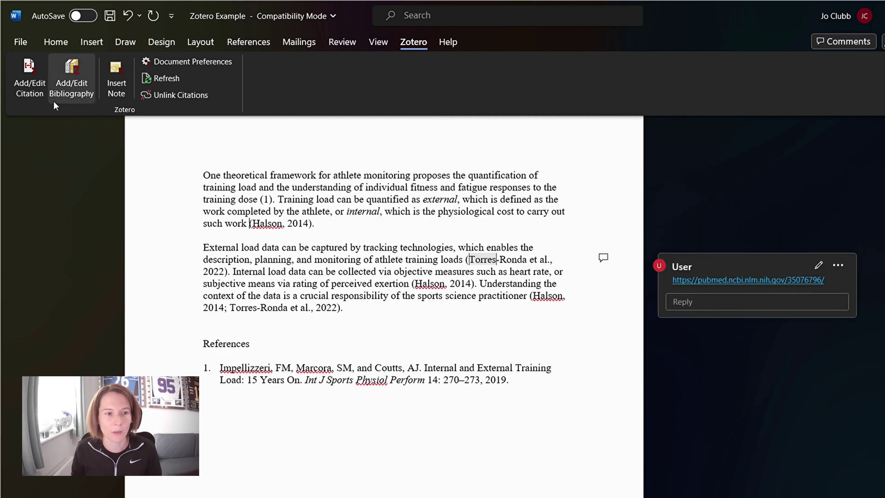
click(27, 89)
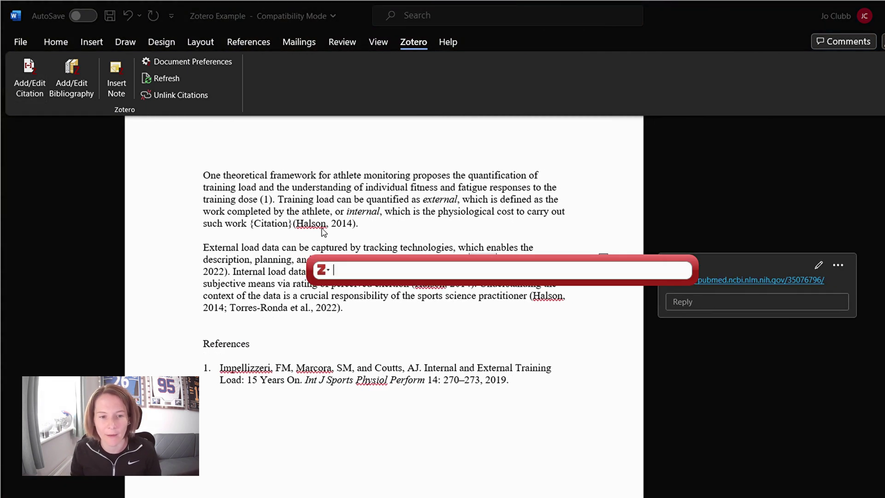
text(halso)
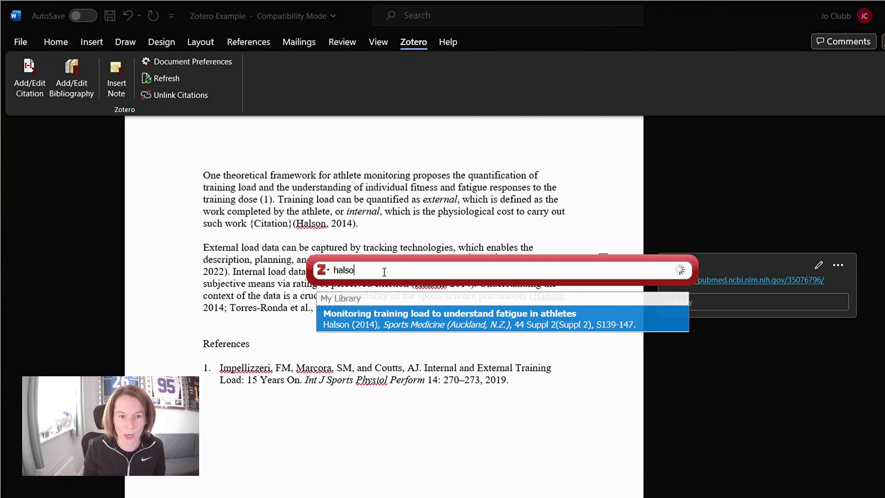
text(n)
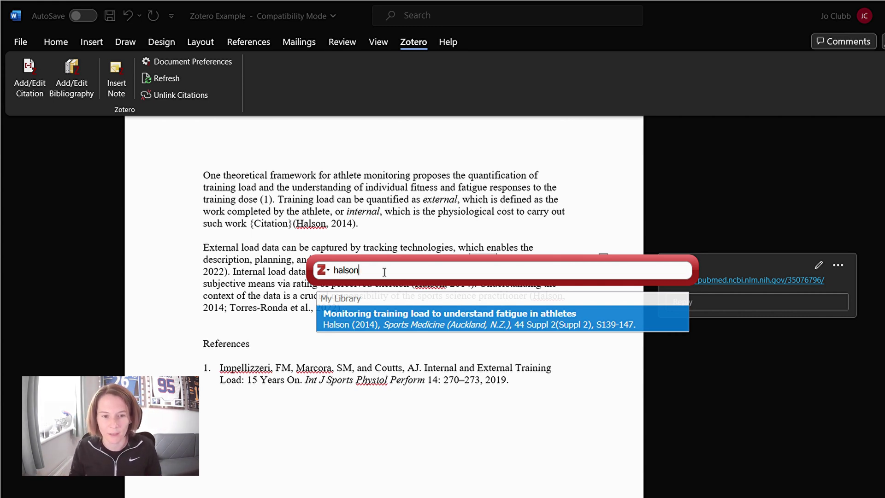
key(Return)
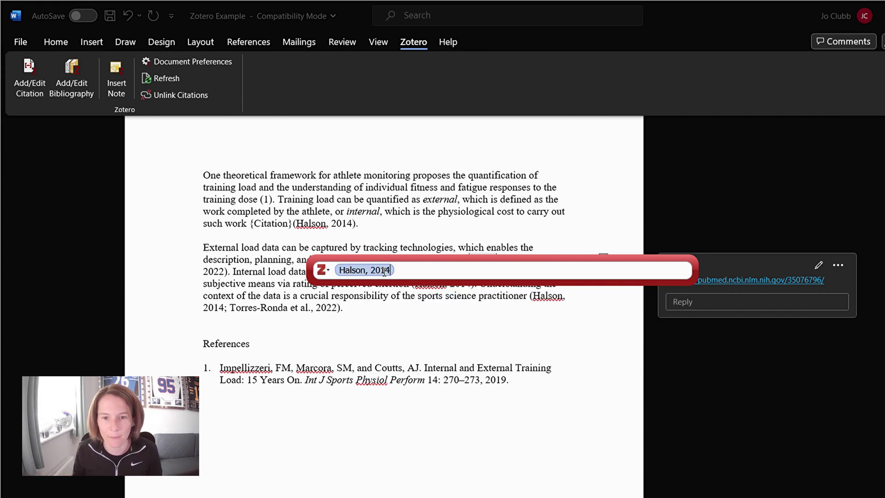
key(Return)
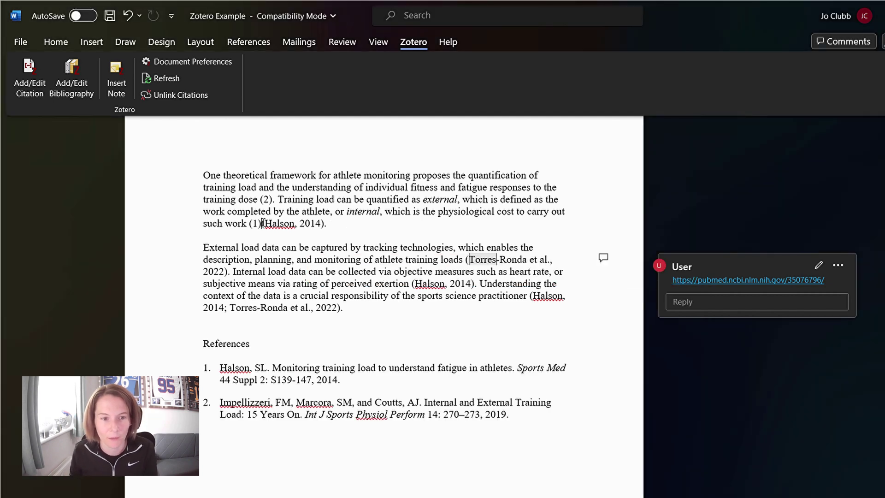
drag(263, 224, 324, 224)
key(BackSpace)
scroll(287, 282, down, 2)
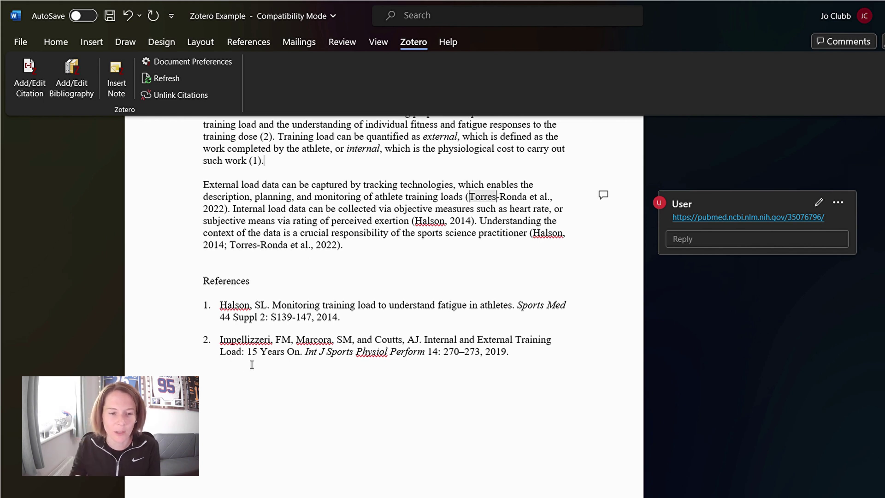
scroll(351, 368, up, 1)
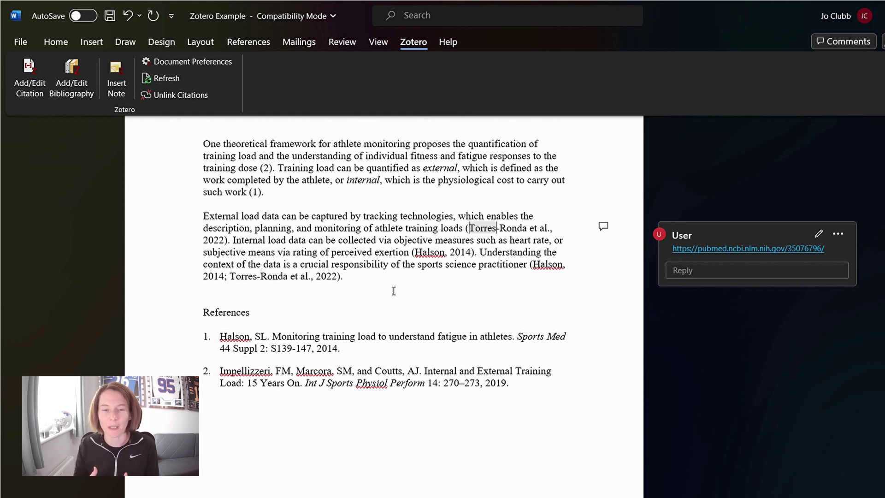
scroll(394, 291, up, 1)
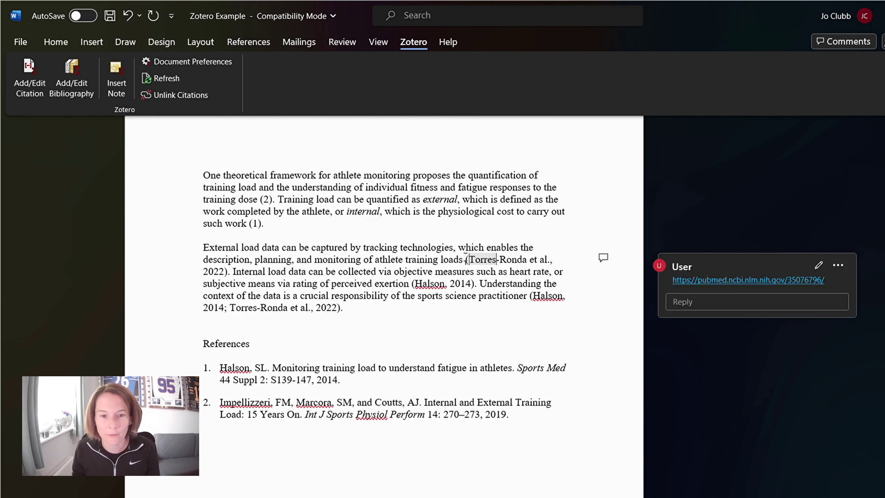
Search citations for 'torres', cancel on no match, and click into the {Citation} placeholder
click(32, 94)
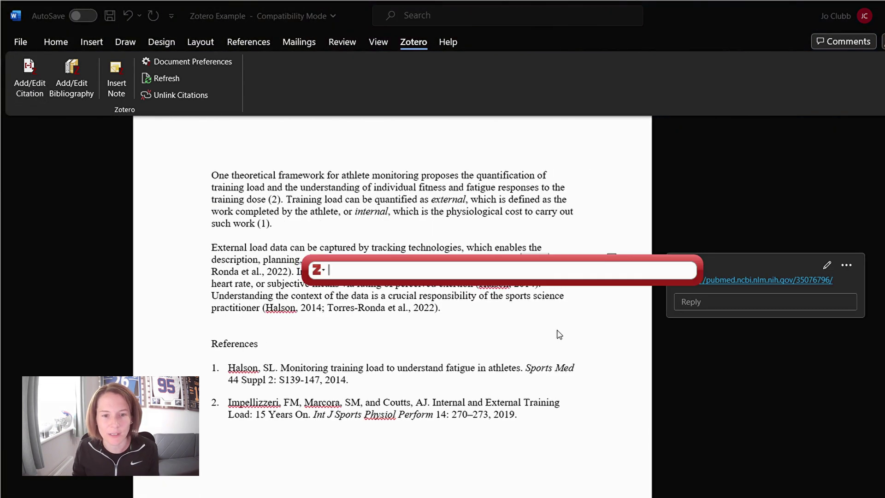
text(torres)
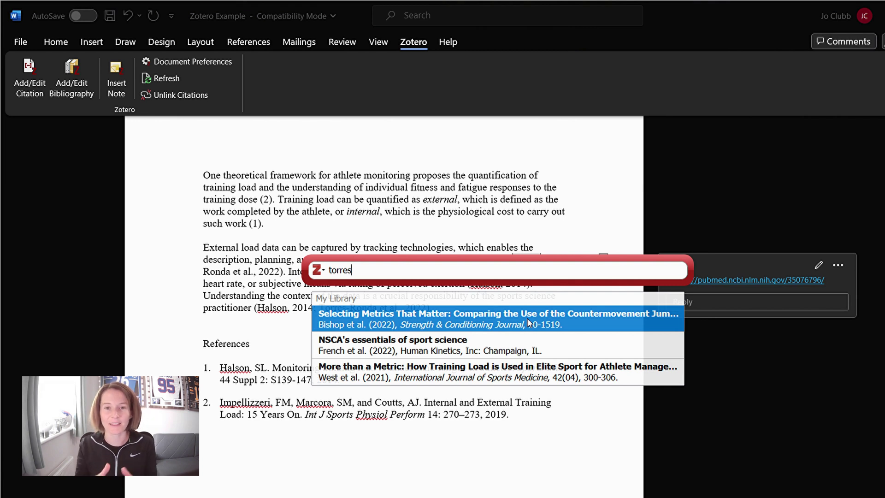
key(BackSpace)
key(BackSpace)
key(BackSpace)
key(BackSpace)
key(BackSpace)
key(BackSpace)
key(Escape)
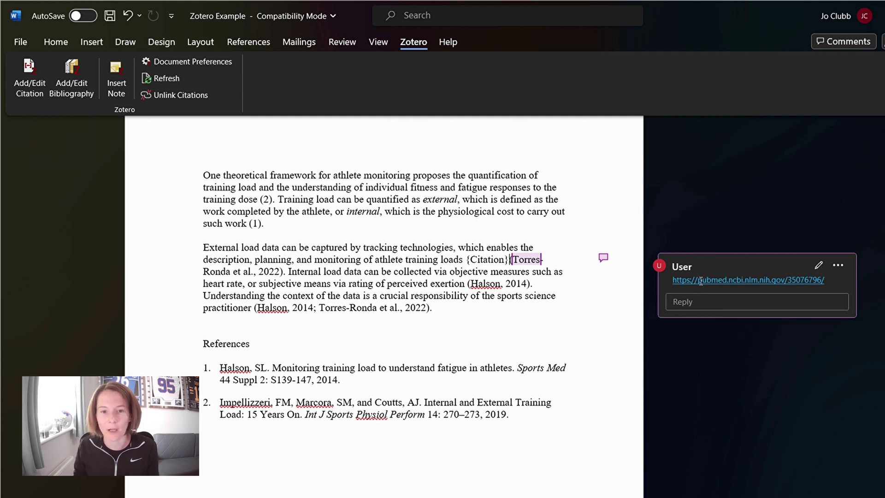
click(487, 259)
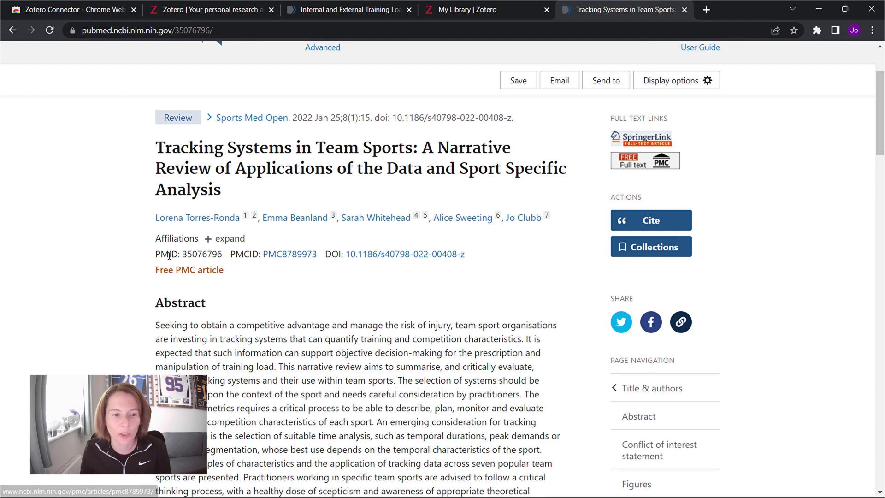
Select the Tracking Systems article's PMID 35076796 on PubMed, then go to the Zotero start page
drag(184, 253, 223, 254)
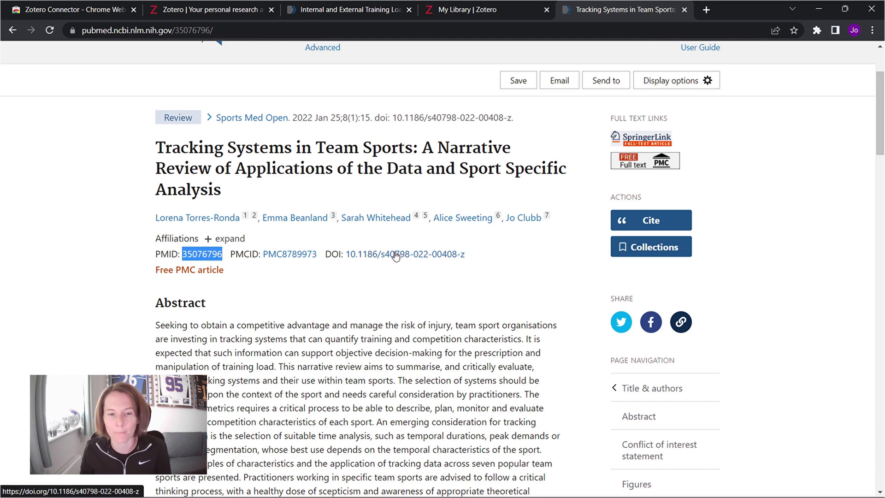
key(ctrl+2)
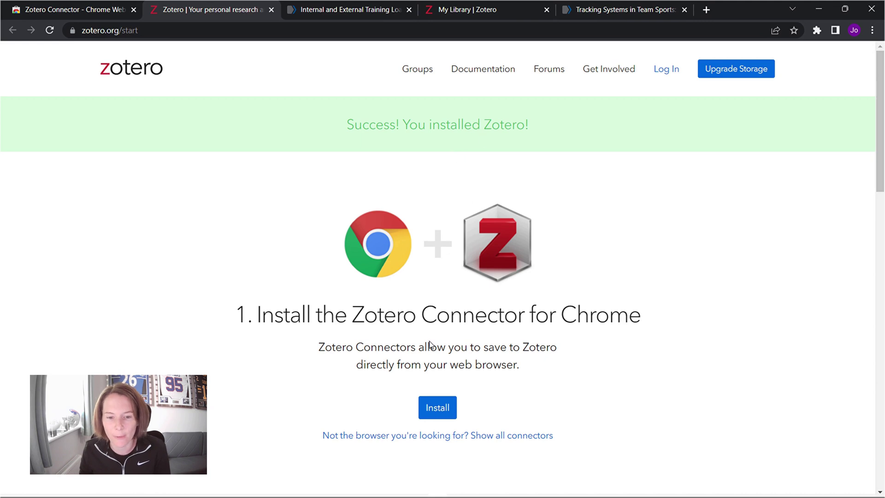
Save 'Tracking Systems in Team Sports' with its open-access PDF to My Library via the Zotero Connector
click(438, 409)
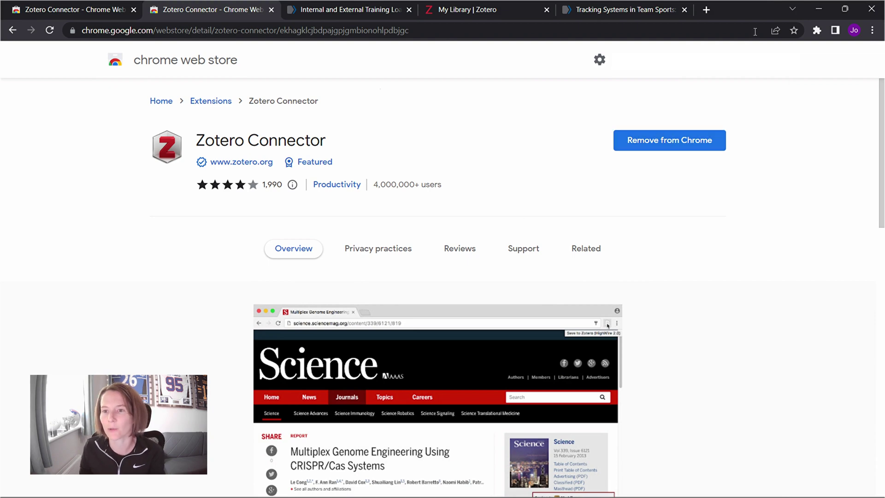
click(618, 10)
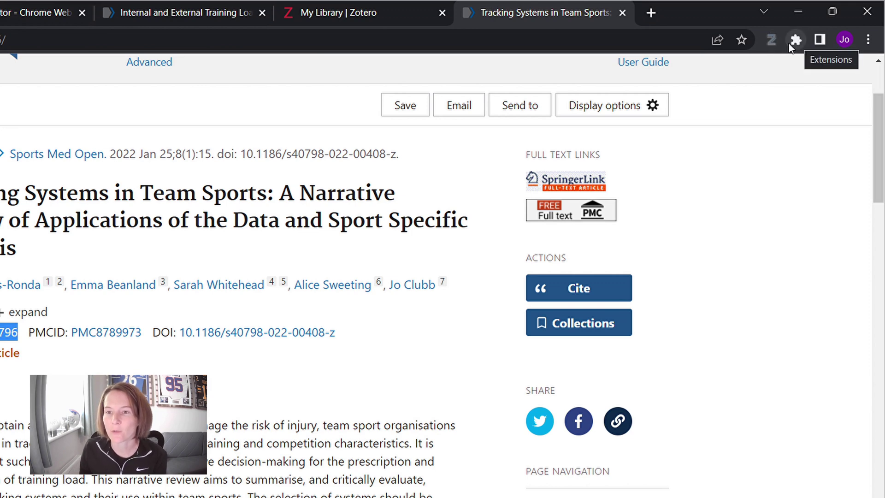
click(772, 41)
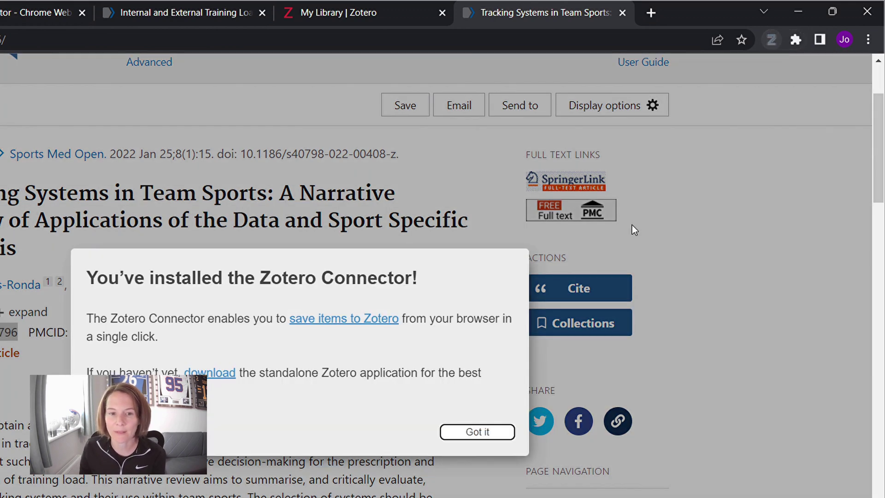
click(478, 438)
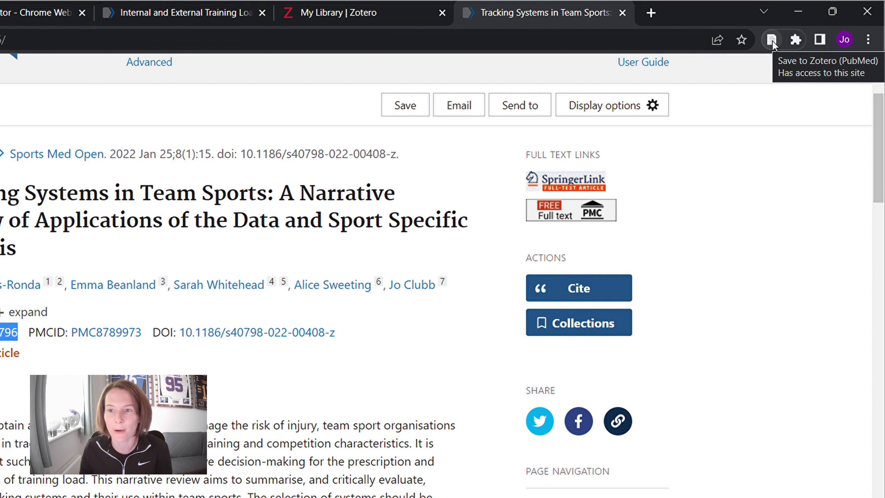
click(772, 41)
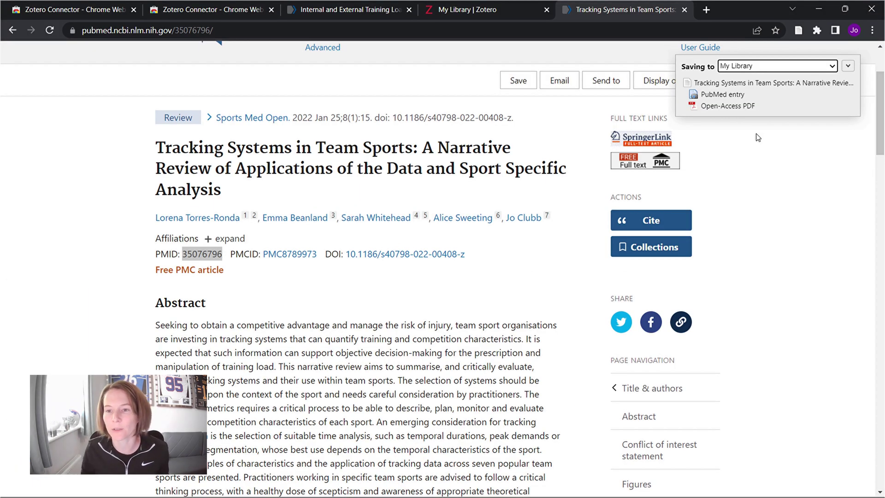
Switch to the Zotero library and review the Torres-Ronda Tracking Systems item's Info details
key(alt+Tab)
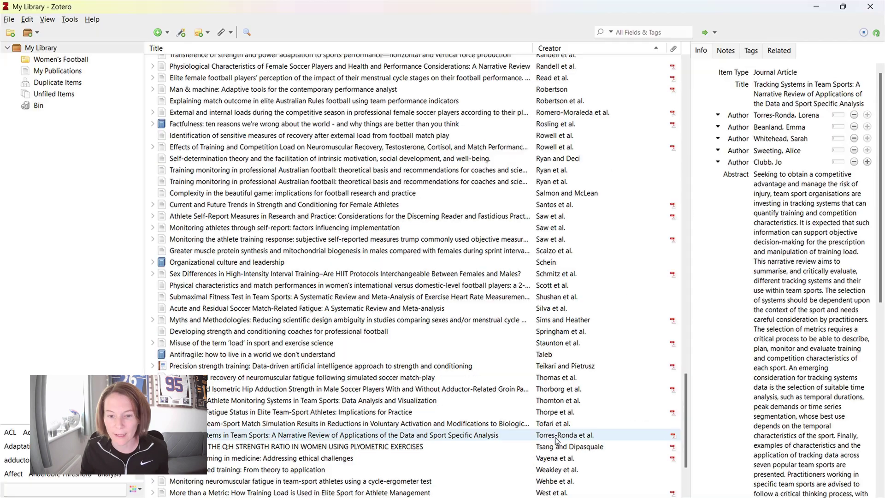
scroll(556, 440, down, 3)
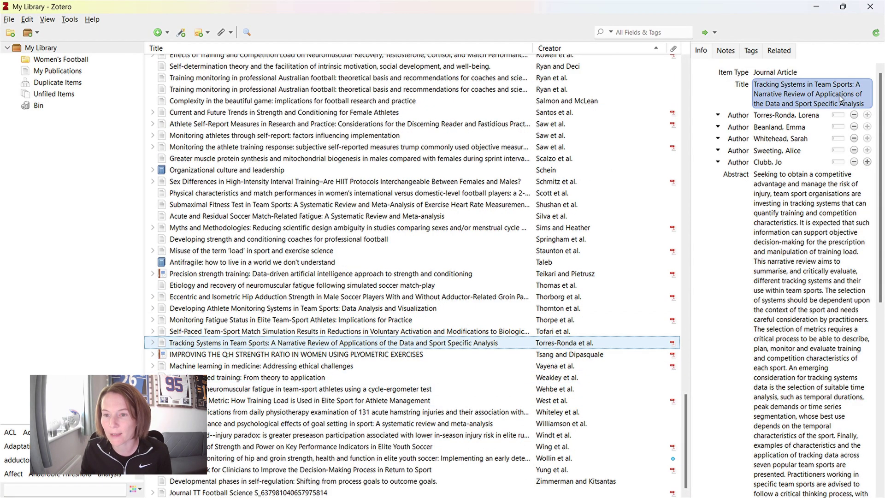
scroll(808, 190, down, 10)
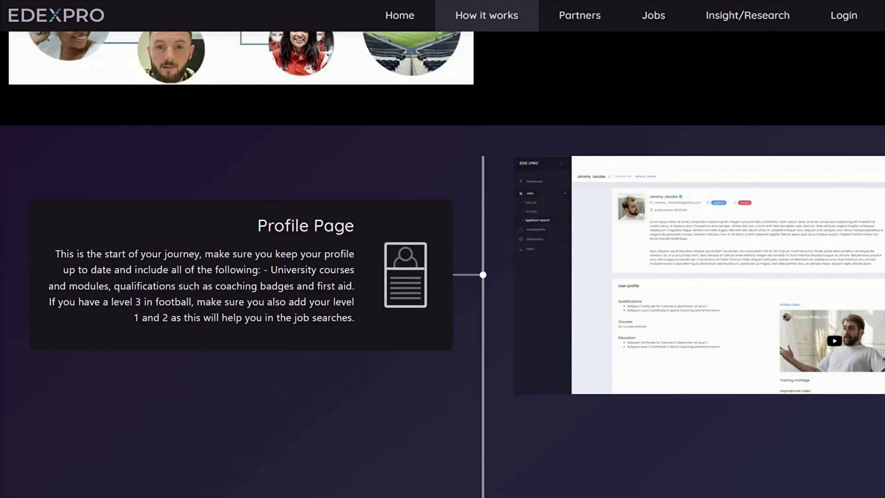
scroll(443, 263, down, 5)
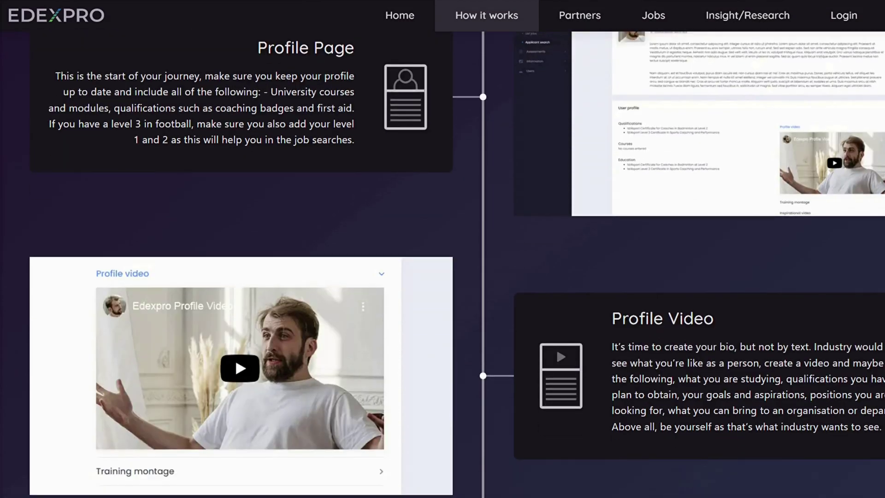
scroll(443, 262, down, 4)
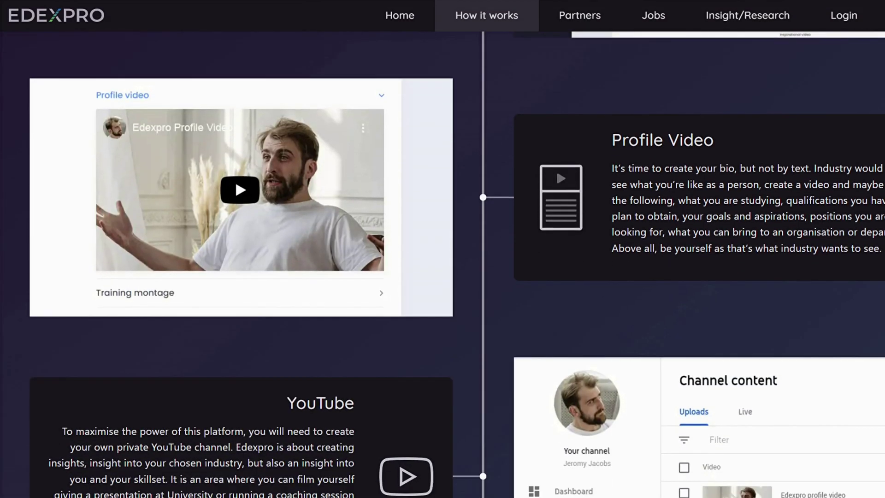
scroll(443, 263, down, 3)
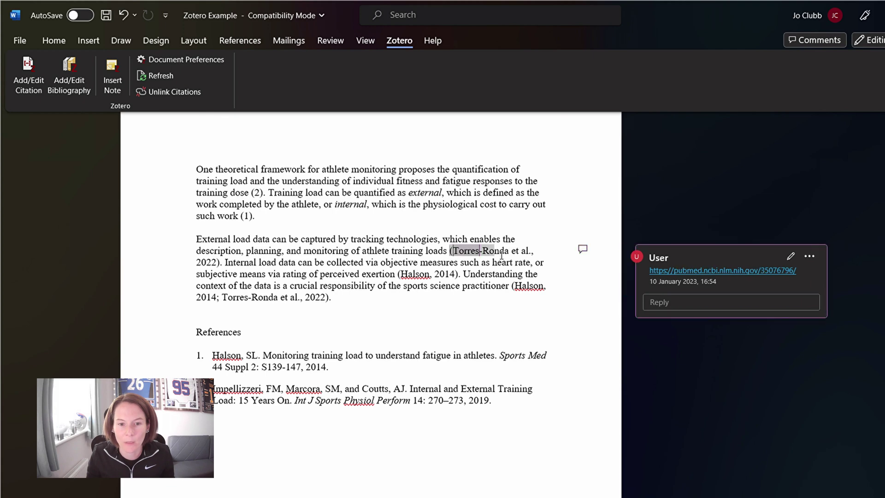
Replace the plain '(Torres-Ronda et al., 2022)' text with a linked Zotero citation of the Tracking Systems article
drag(450, 250, 217, 261)
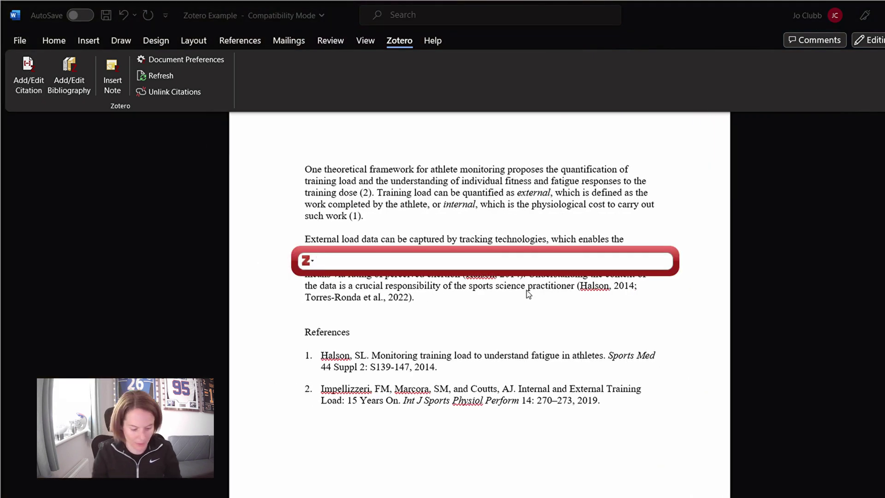
text(torres)
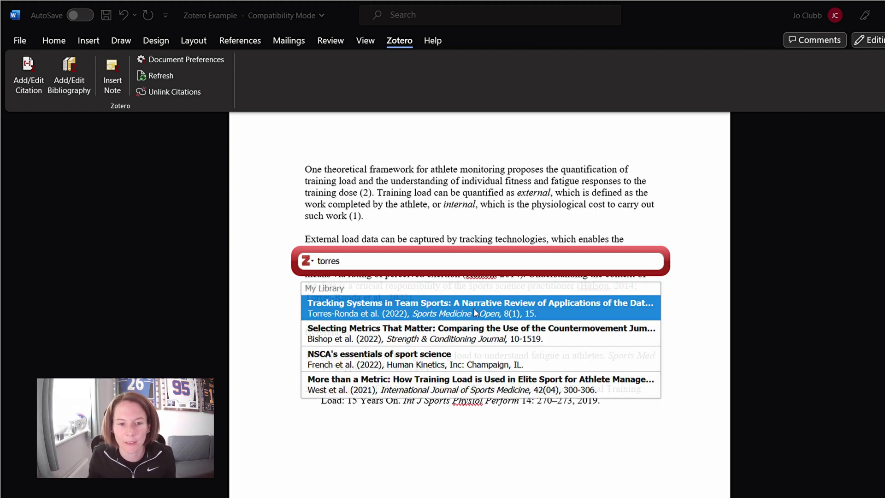
key(Return)
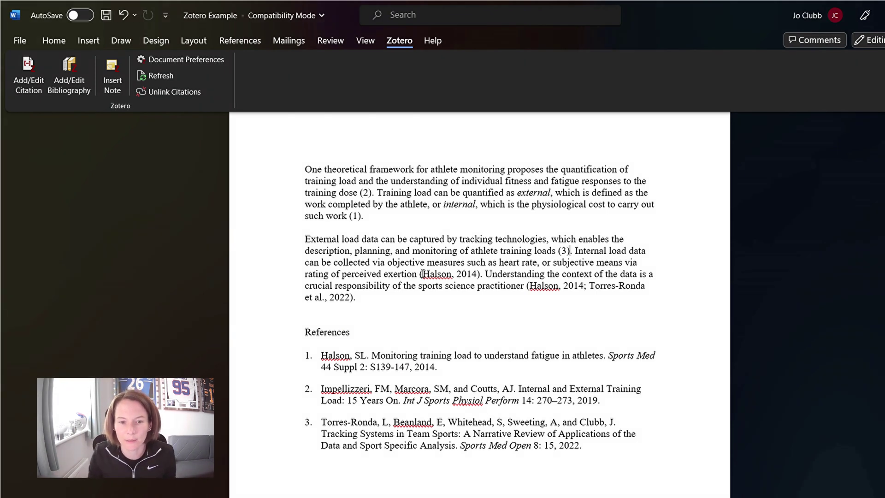
drag(421, 274, 480, 273)
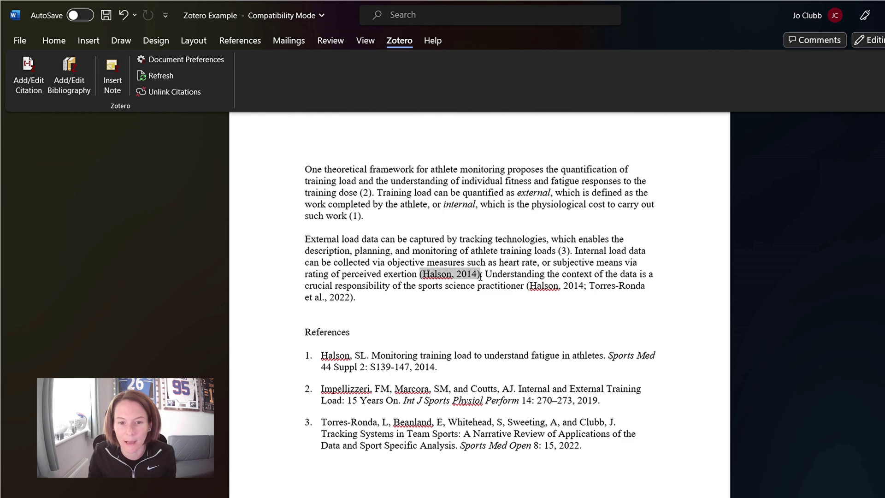
Replace the selected '(Halson, 2014)' text with a citation of the already-cited Halson 2014 paper
click(28, 74)
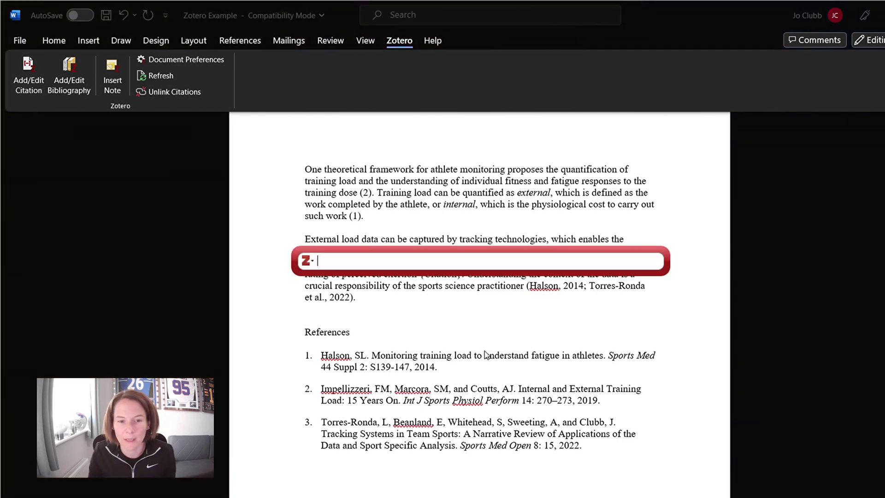
text(halson)
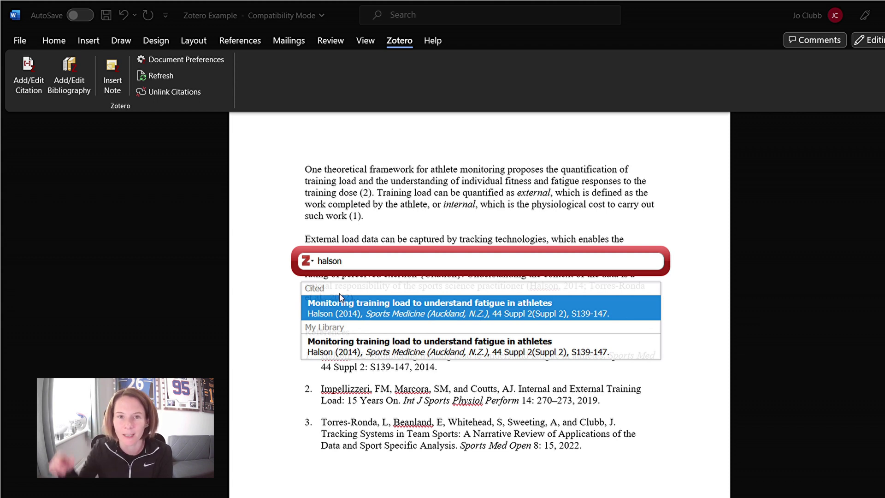
click(362, 306)
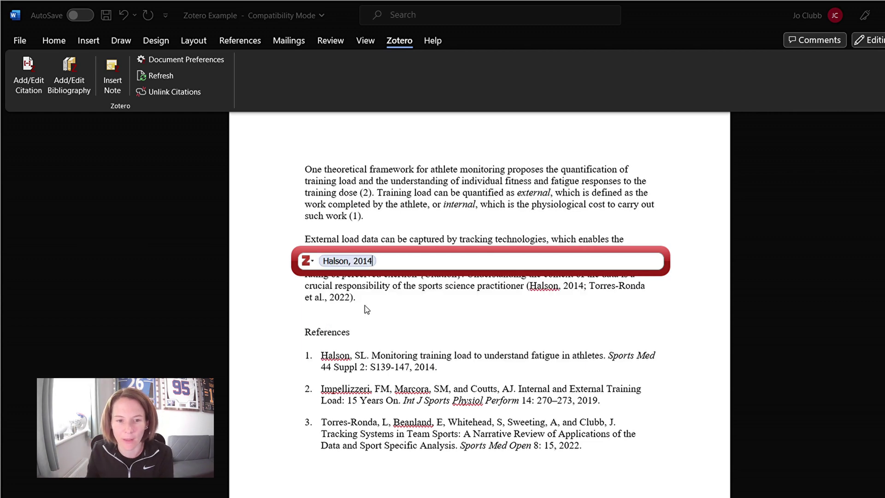
key(Return)
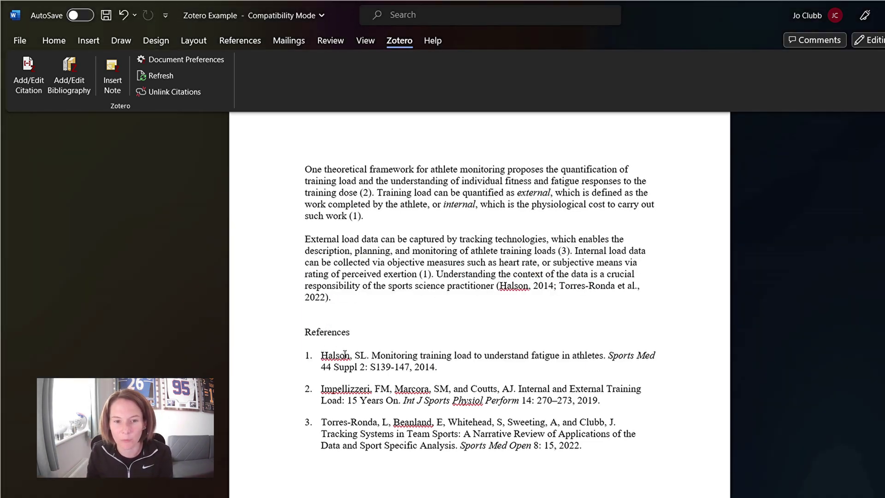
click(545, 285)
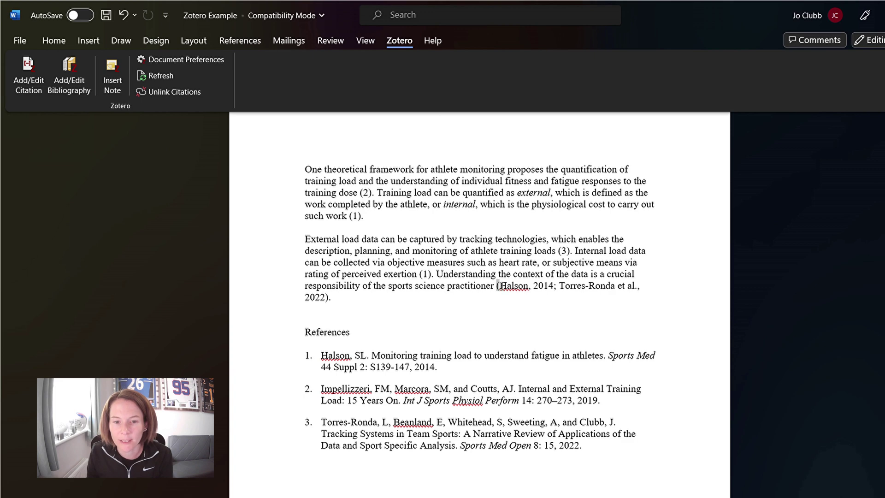
Replace the last sentence's author-date citation with a Zotero citation of Halson 2014 and Torres-Ronda 2022
drag(497, 286, 326, 303)
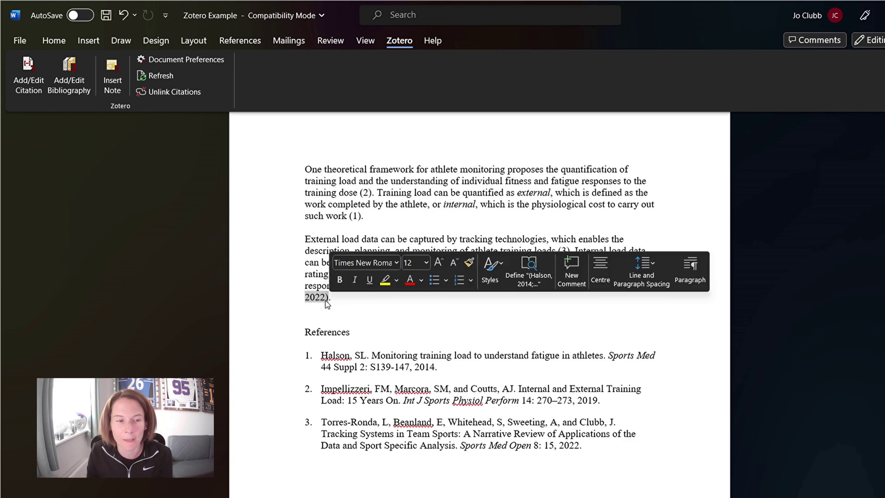
click(28, 74)
text(halson)
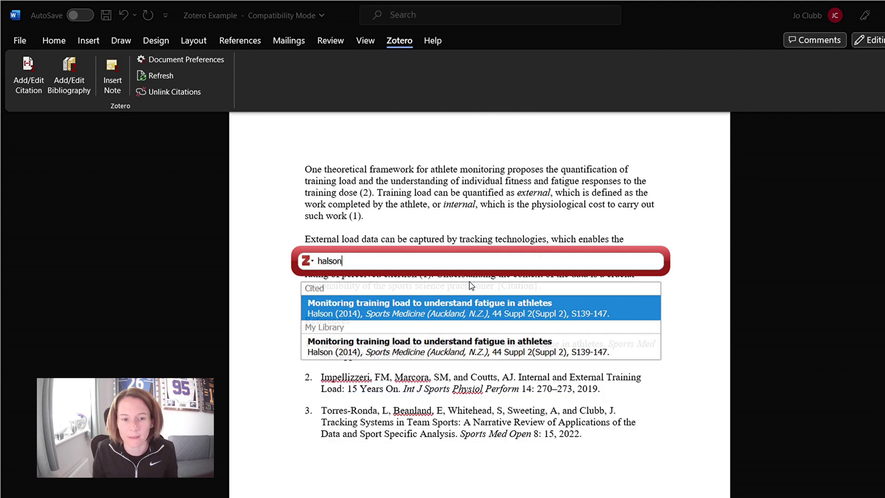
key(Return)
text(torres)
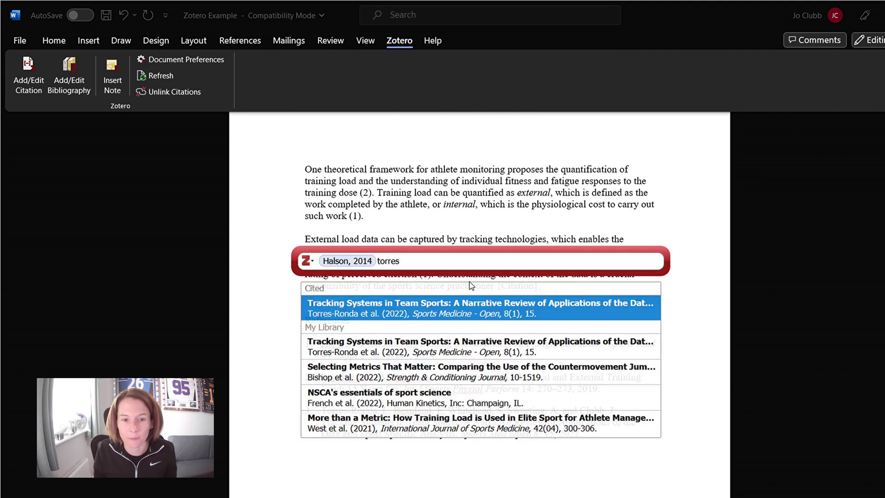
key(Return)
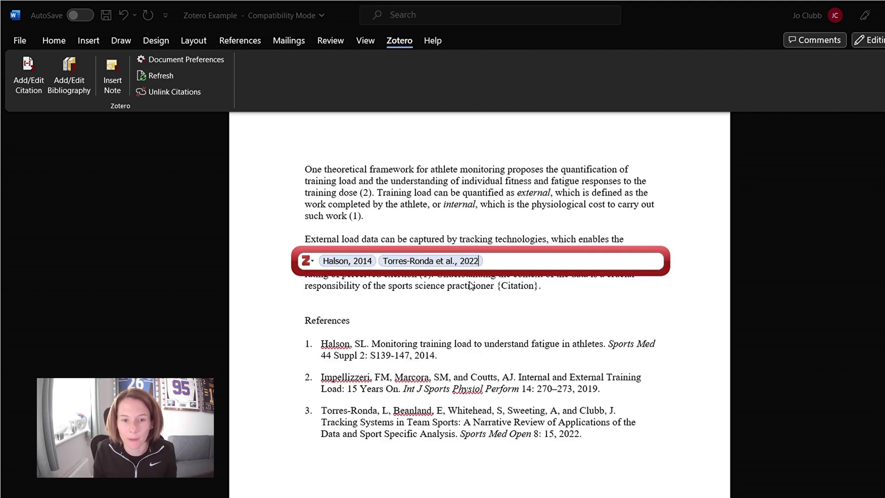
key(Return)
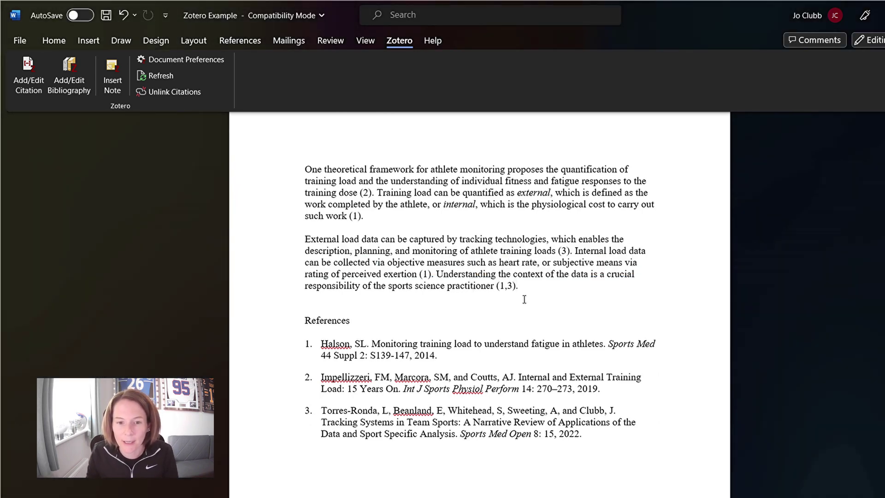
Edit the (1,3) citation so it cites only Torres-Ronda et al., 2022, shown as (3)
click(515, 286)
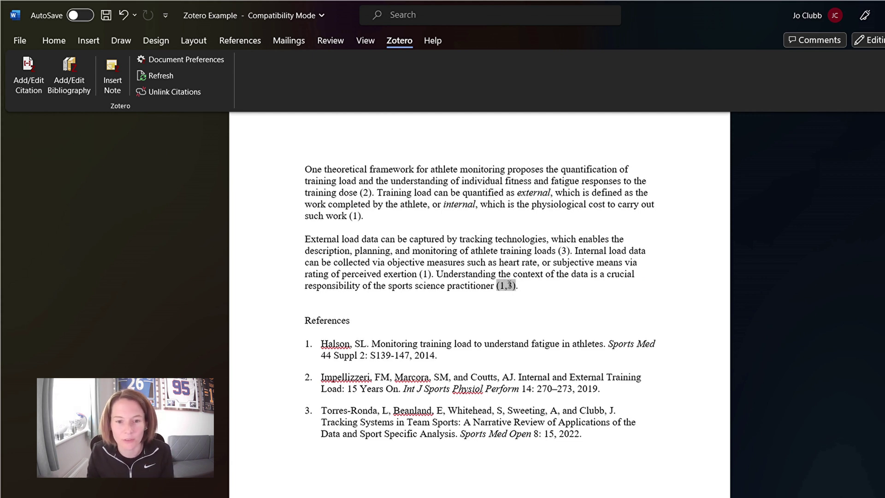
click(28, 76)
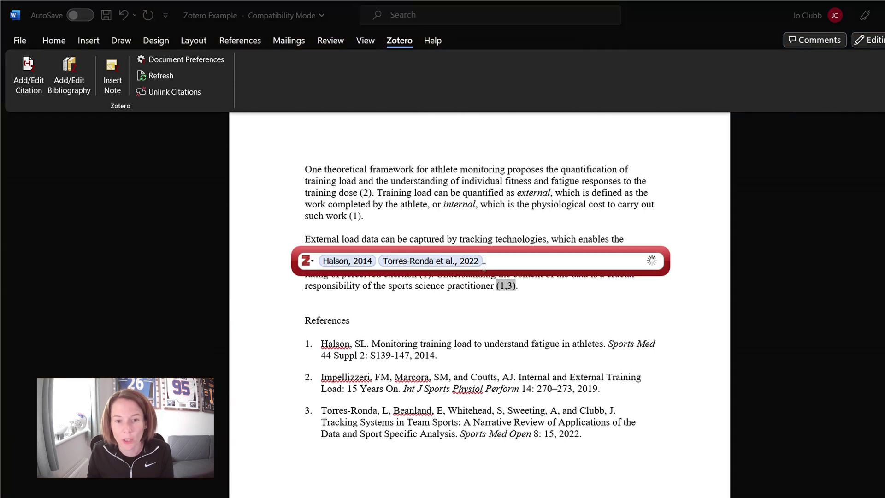
click(351, 263)
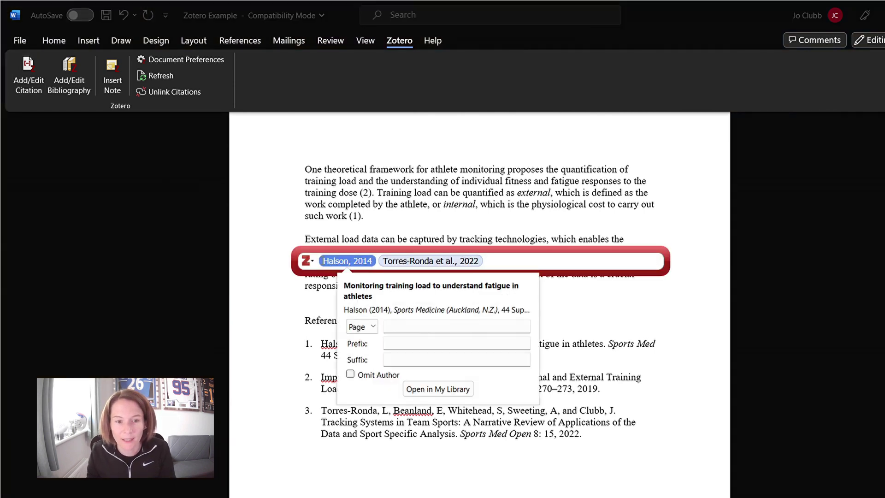
click(415, 261)
key(BackSpace)
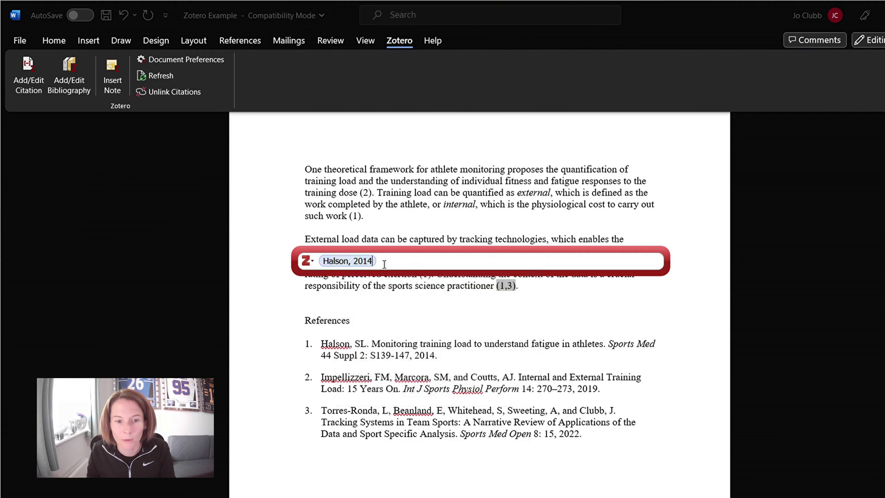
key(BackSpace)
text(torres)
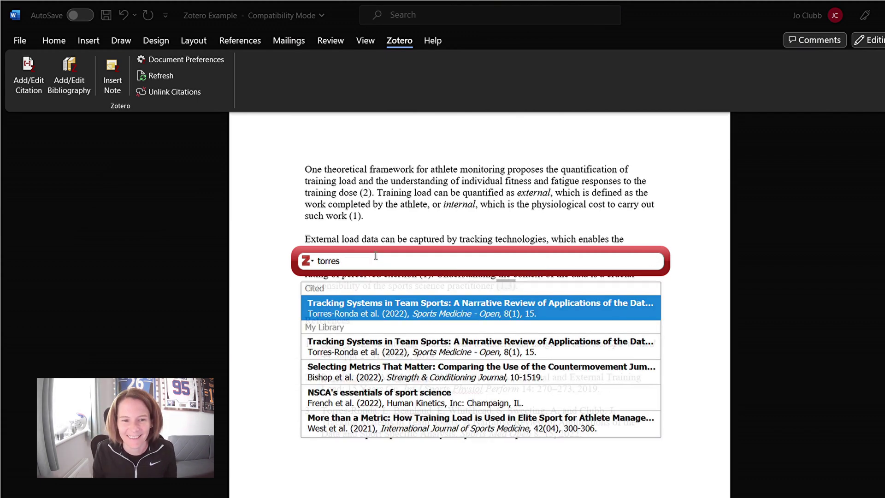
key(Return)
key(Return)
click(520, 288)
key(ctrl+z)
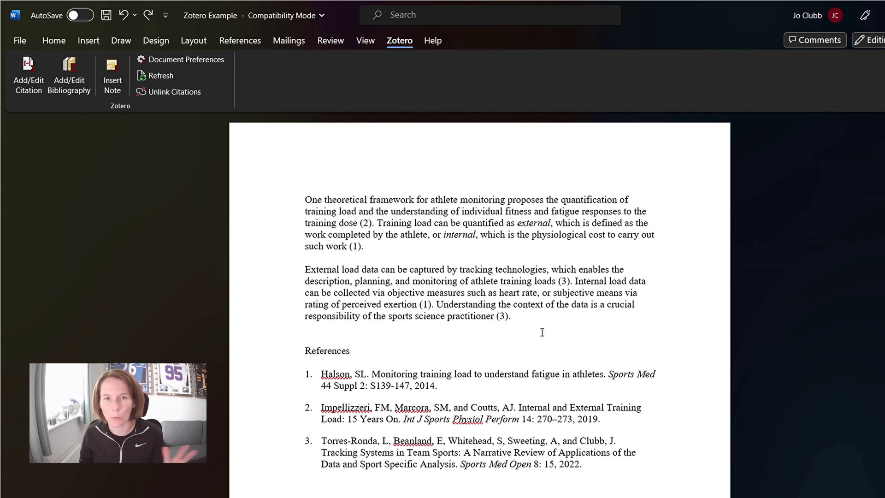
Set the document's citation style to American Medical Association 11th edition in Document Preferences
click(174, 59)
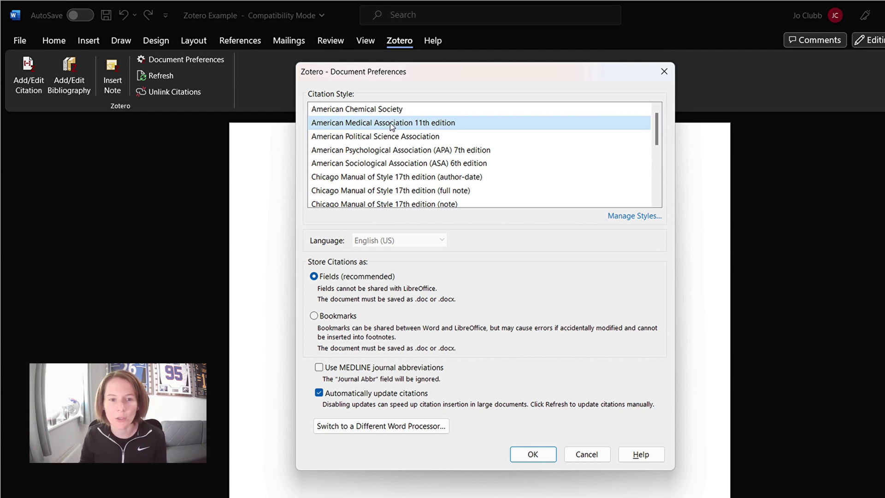
click(536, 455)
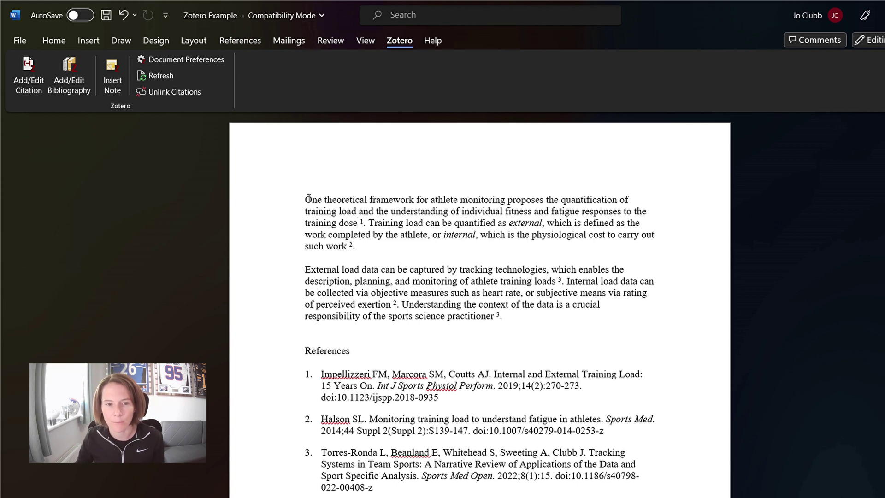
Move the External load data paragraph above One theoretical framework and refresh the Zotero citations
click(302, 200)
key(Return)
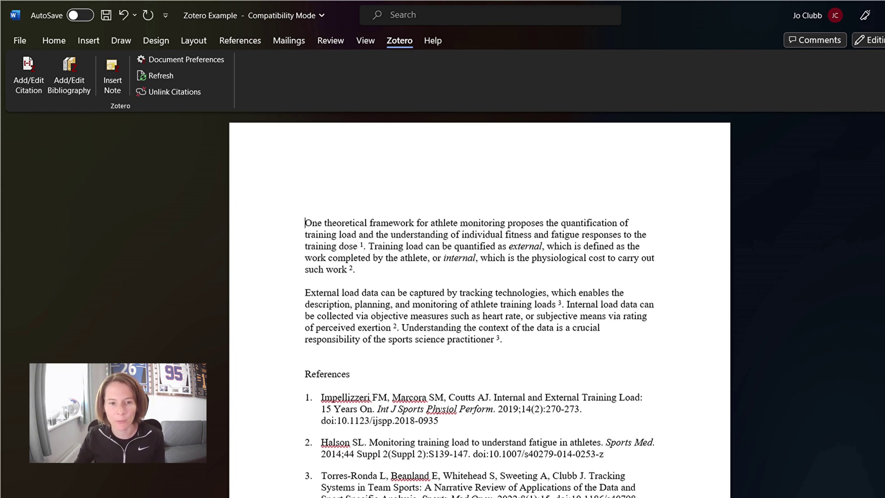
drag(284, 298, 286, 347)
key(Delete)
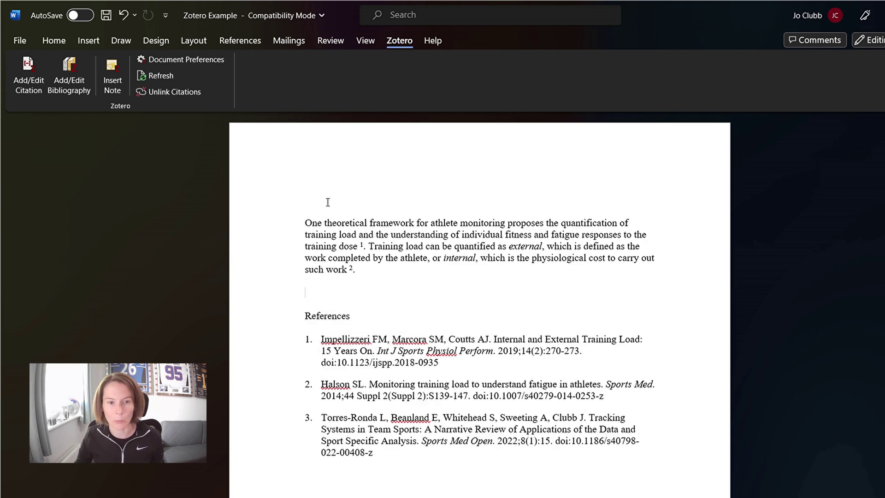
text(External load data can be captured by tracking technologies, which enables the description, planning, and monitoring of athlete training loads 3. Internal load data can be collected via objective measures such as heart rate, or subjective means via rating of perceived exertion 2. Understanding the context of the data is a crucial responsibility of the sports science practitioner 3.)
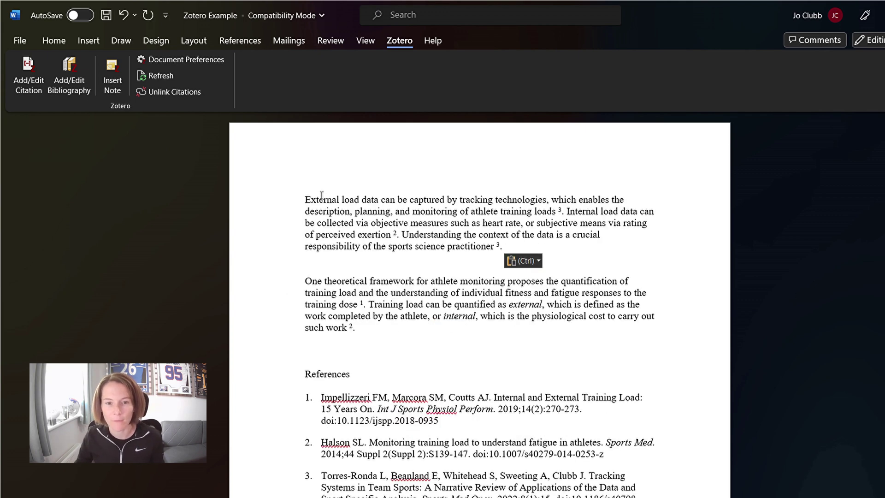
key(Delete)
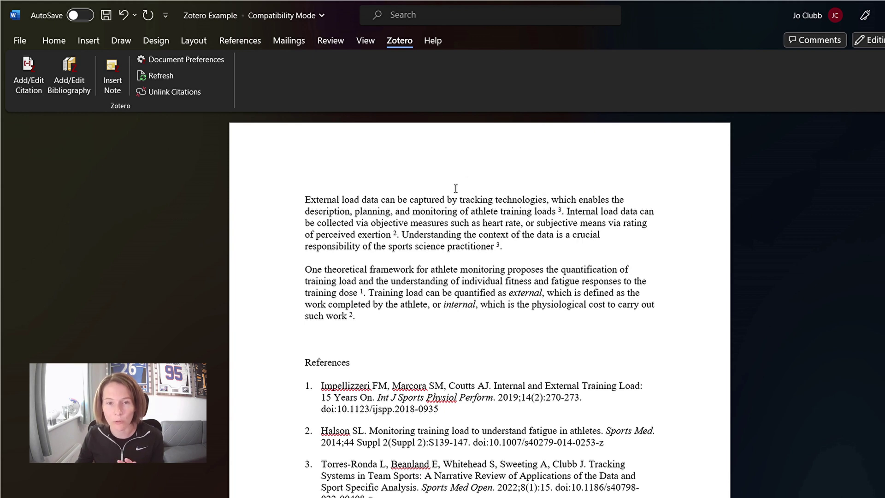
click(154, 78)
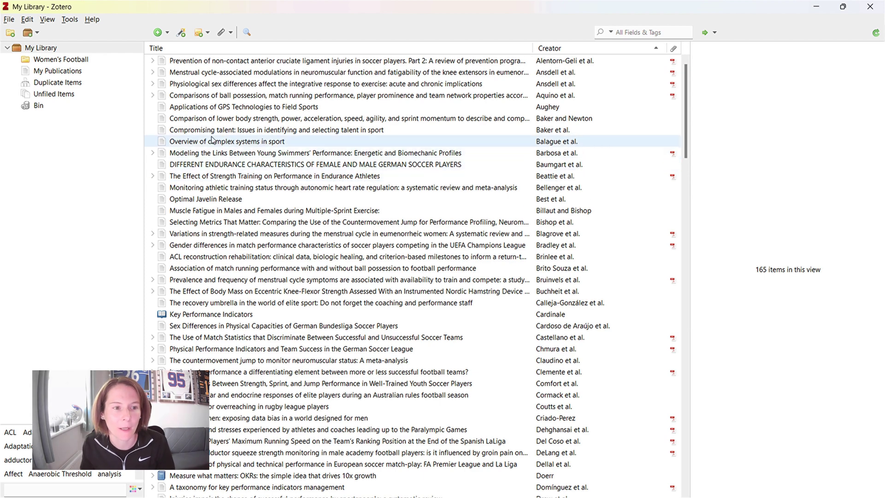
Inspect the duplicate Menstrual cycle pair in Duplicate Items, then open the Women's Football collection
click(60, 88)
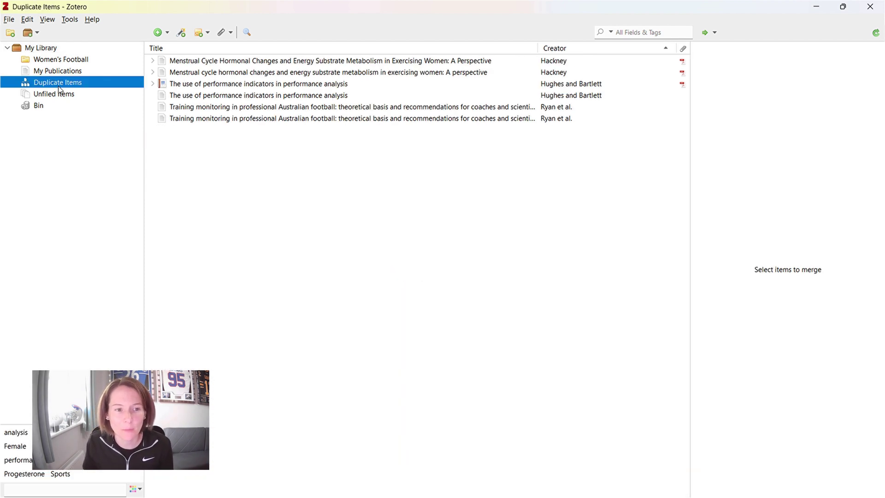
click(484, 74)
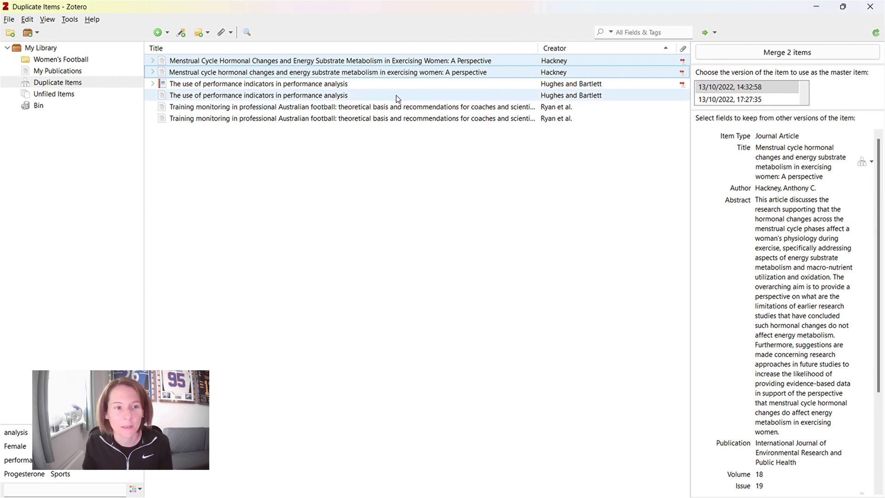
click(51, 52)
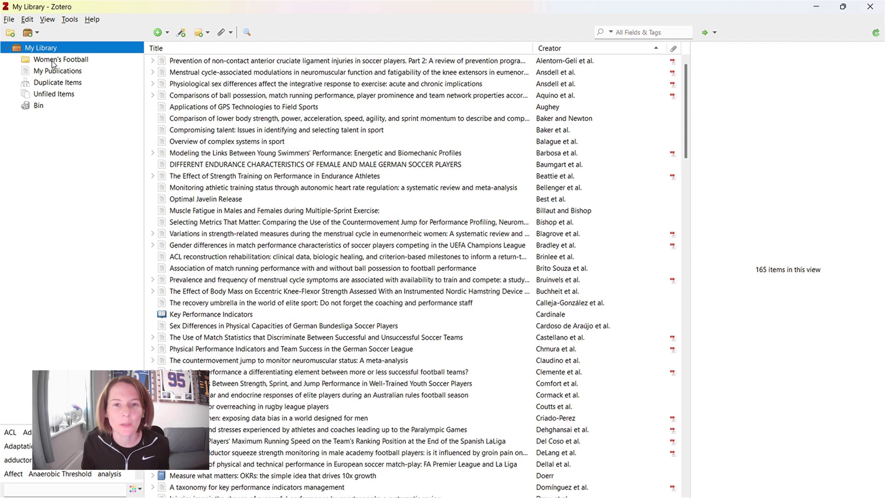
click(52, 61)
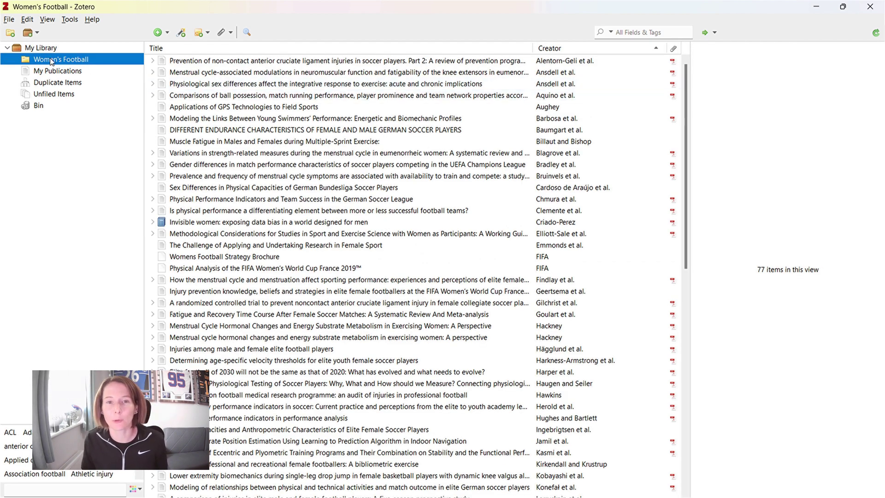
Create a new collection named 'Load monitoring'
click(41, 48)
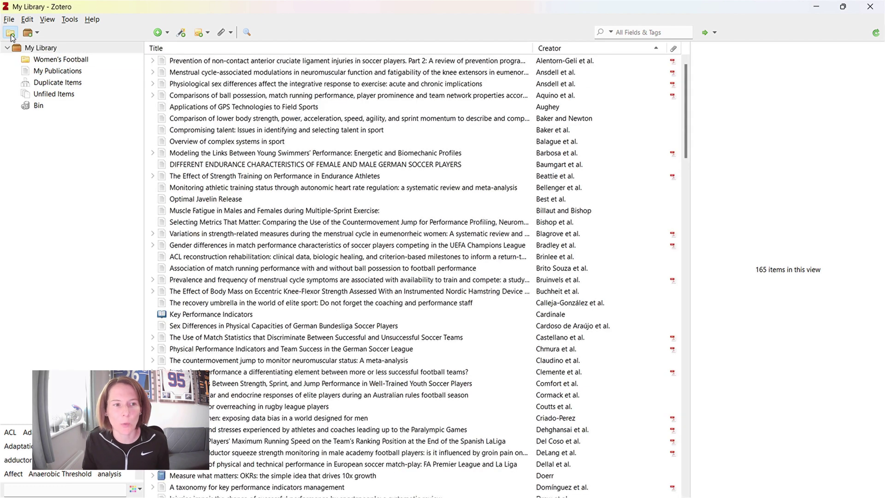
click(10, 32)
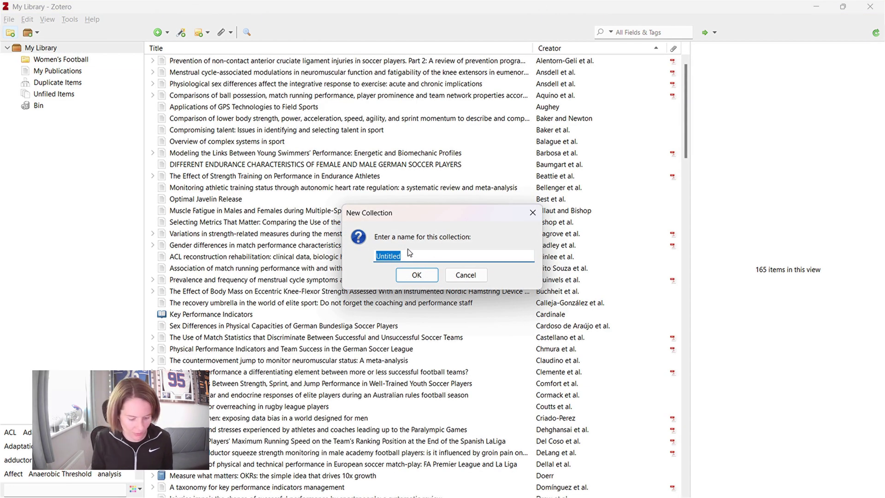
text(T)
key(BackSpace)
text(Load monitori)
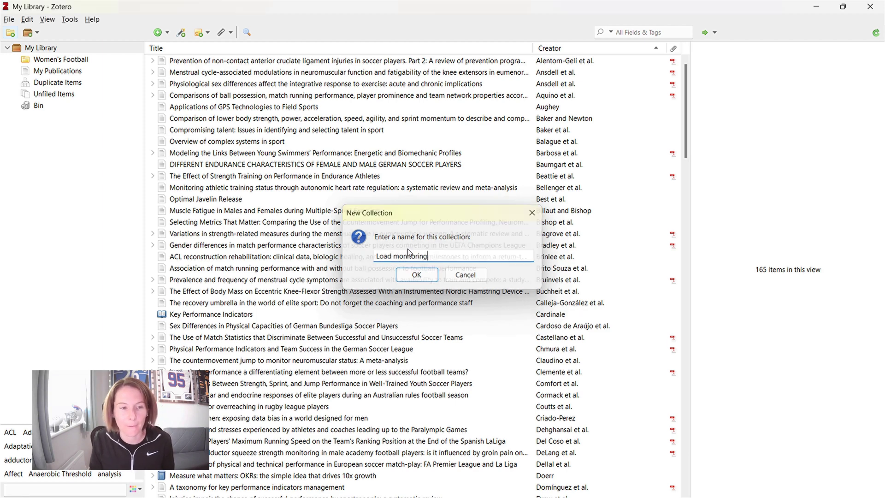
text(ng)
key(Return)
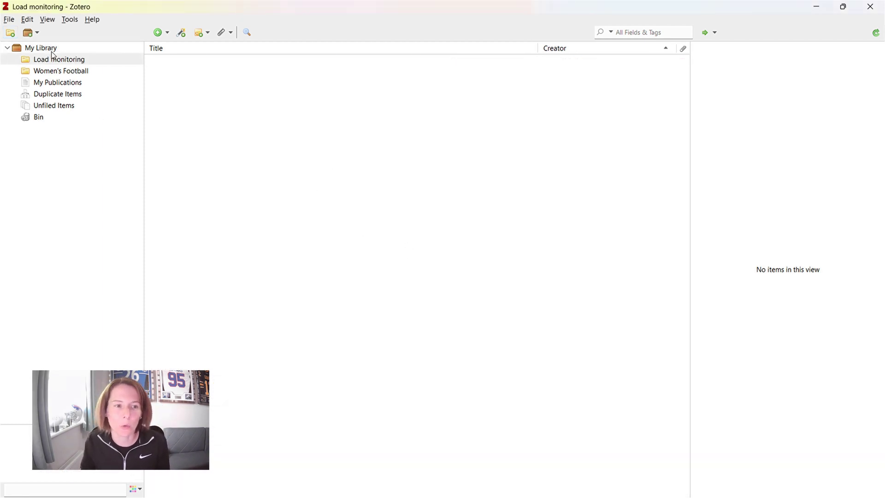
Add the Applications of GPS Technologies to Field Sports article to the Load monitoring collection
click(48, 48)
click(546, 107)
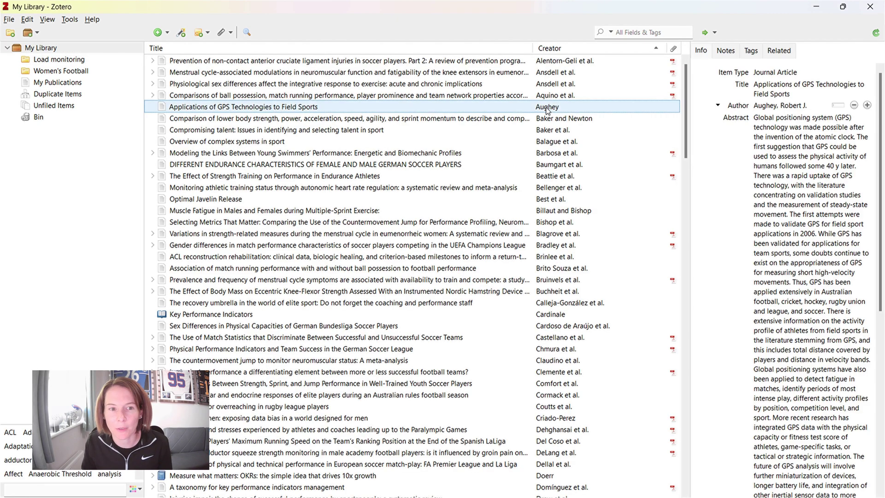
right_click(546, 108)
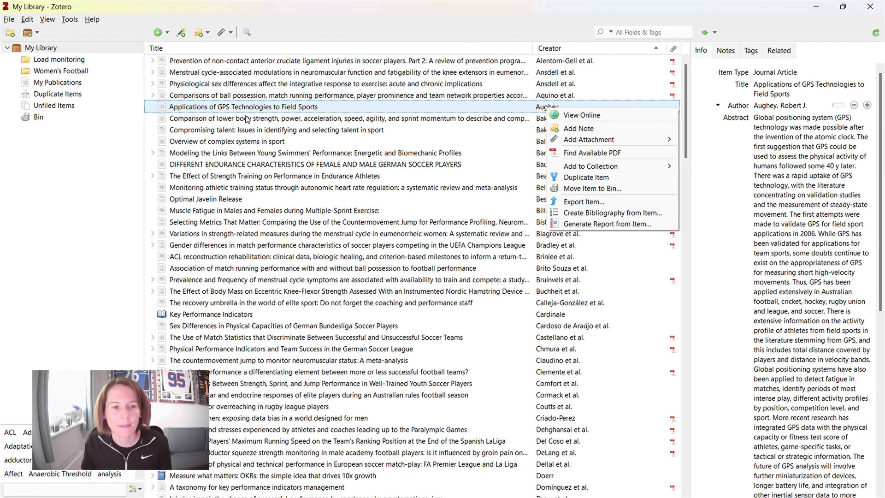
mouse_move(650, 171)
click(726, 180)
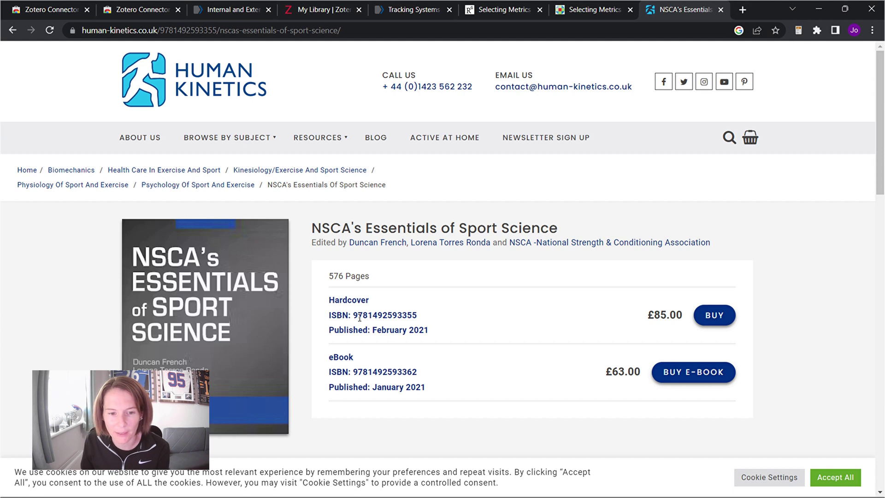
Select the hardcover ISBN on the Human Kinetics page and save the page with the Zotero Connector
drag(353, 315, 421, 315)
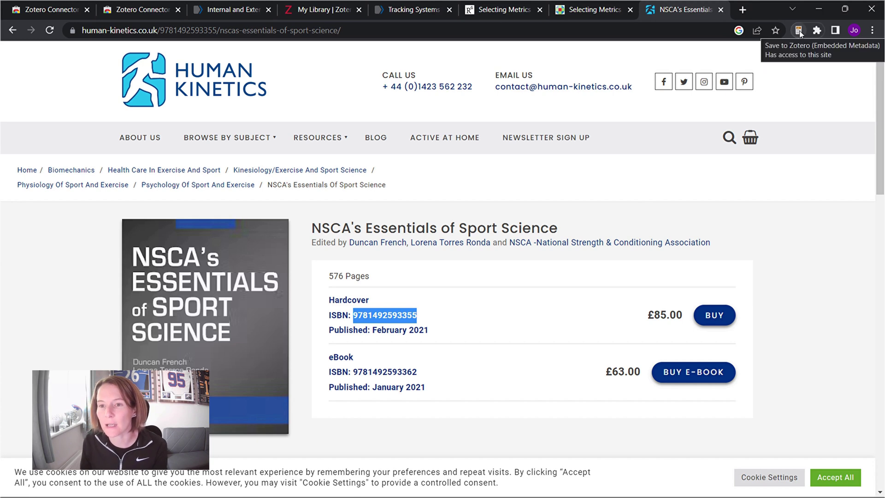
click(798, 32)
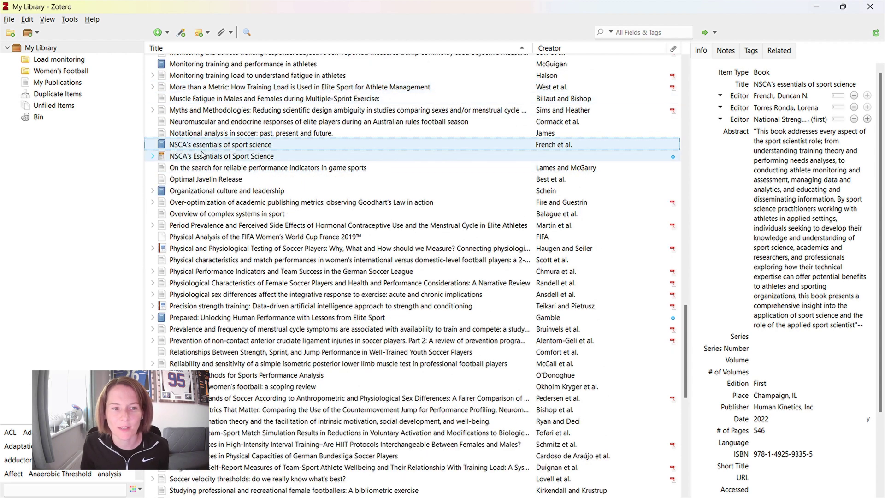
Inspect the existing NSCA's Essentials of Sport Science book record and its abstract
click(221, 133)
click(231, 145)
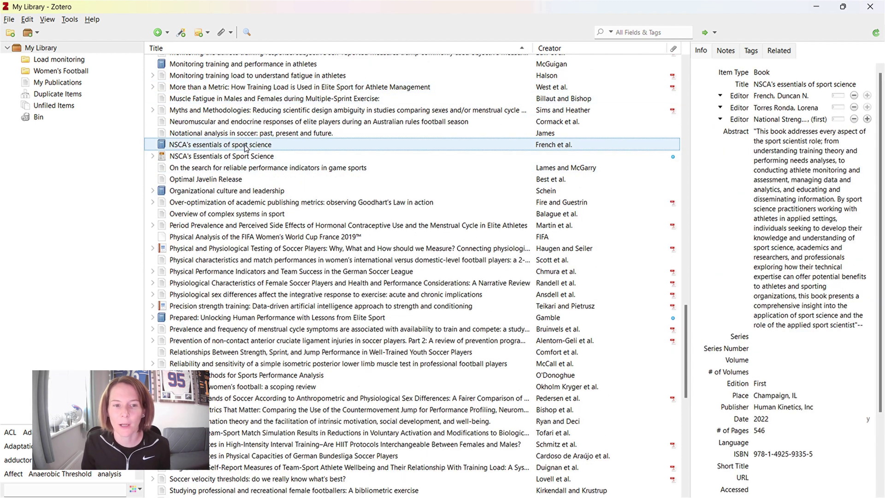
click(820, 154)
key(Escape)
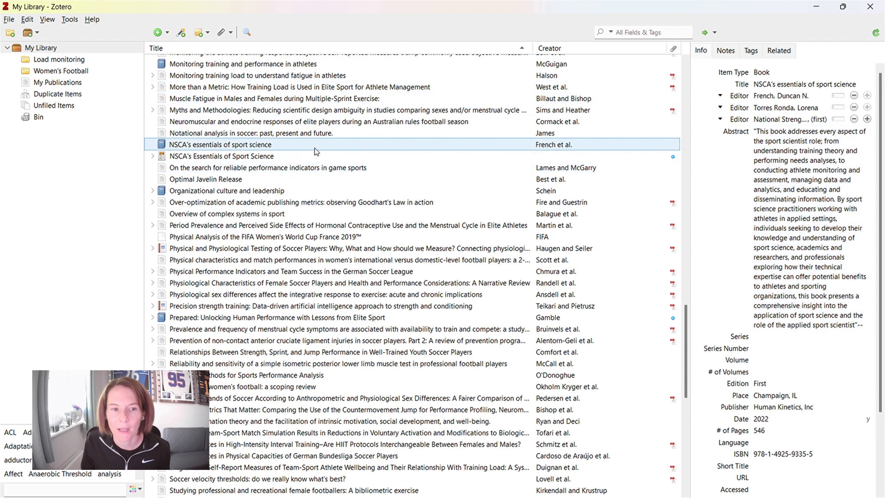
Check the newly saved NSCA blog post entry's item type and its snapshot attachment
click(173, 157)
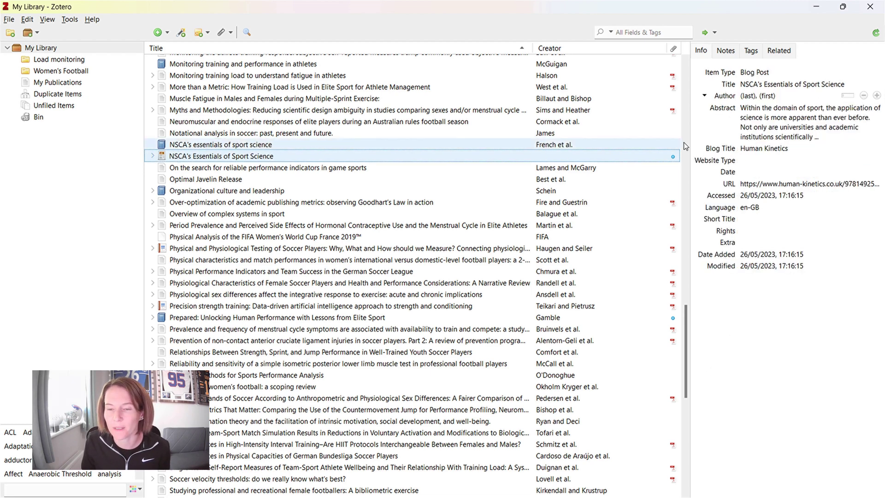
click(762, 76)
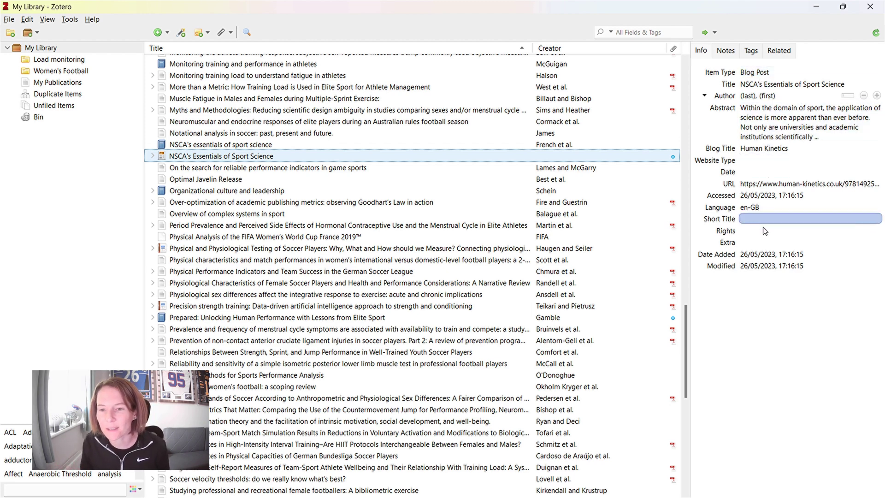
click(153, 155)
click(203, 168)
Add the NSCA book from the pasted ISBN and select the new entry
click(210, 145)
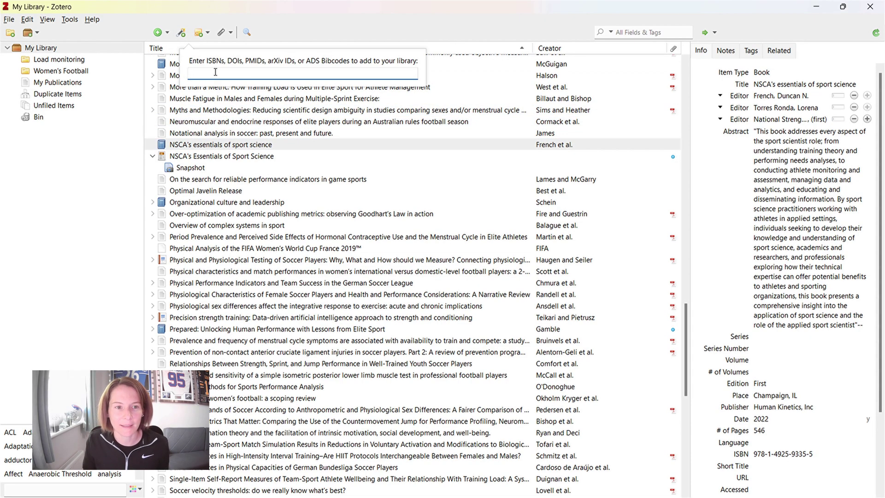
key(ctrl+v)
key(Return)
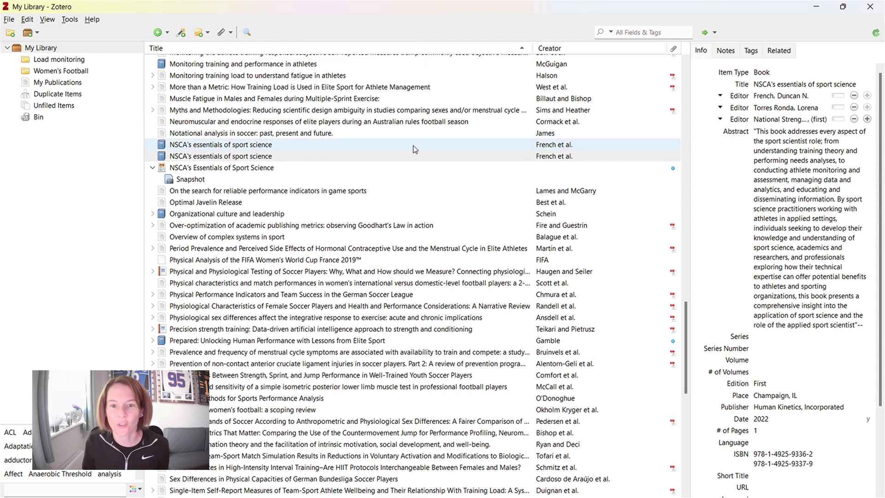
click(335, 157)
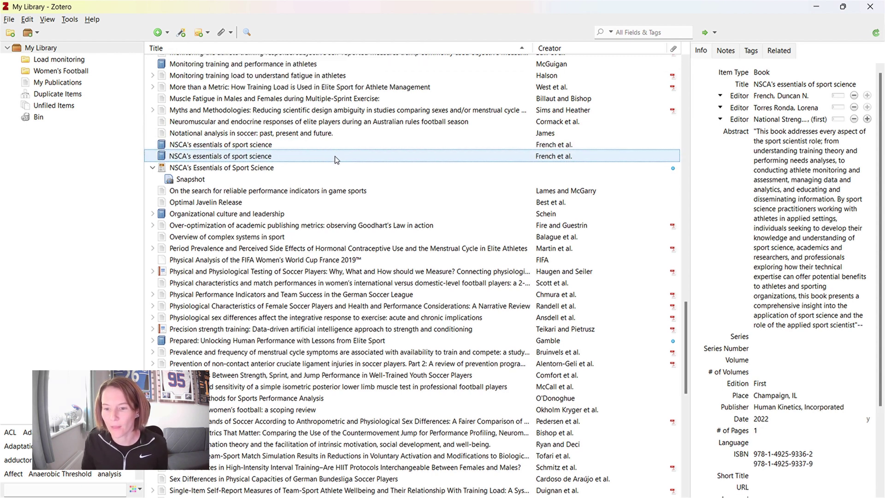
scroll(806, 254, down, 3)
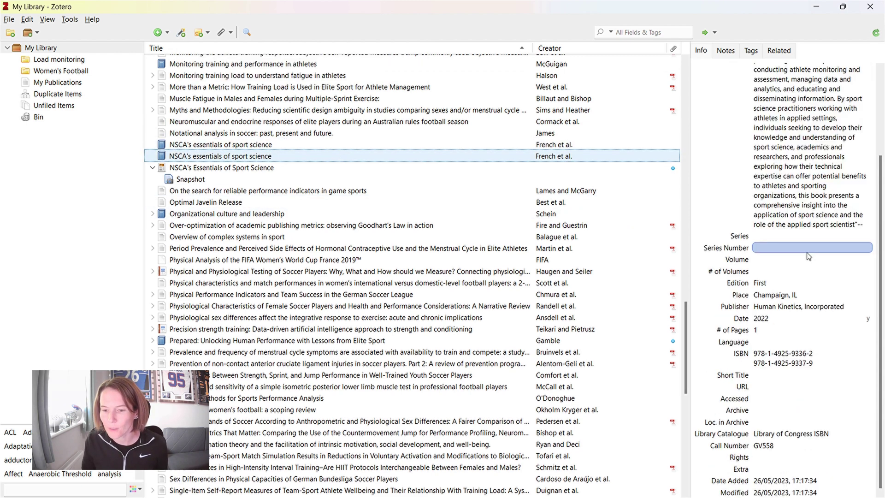
Compare the two NSCA book records' details and abstracts
ctrl+click(506, 146)
click(505, 146)
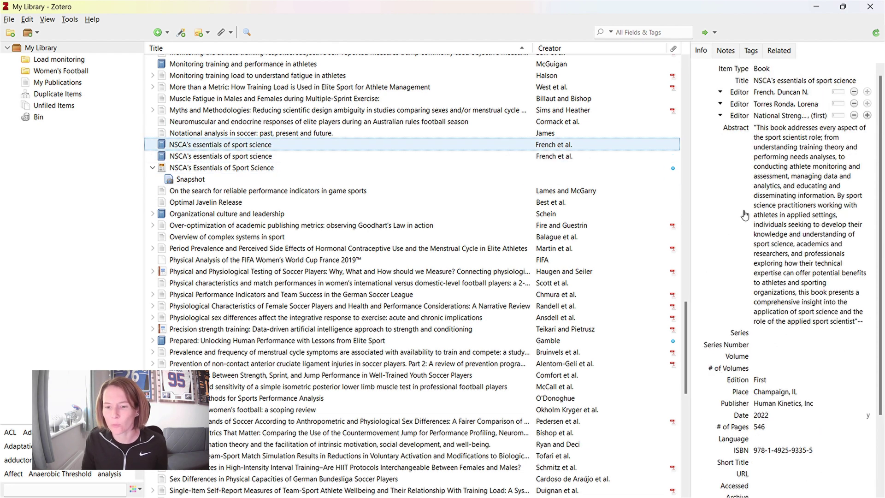
click(770, 227)
ctrl+click(488, 157)
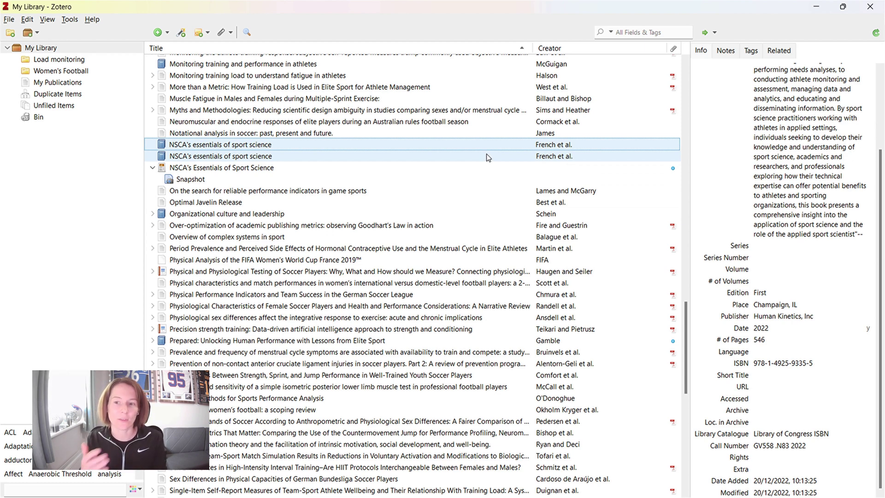
click(494, 142)
ctrl+click(538, 161)
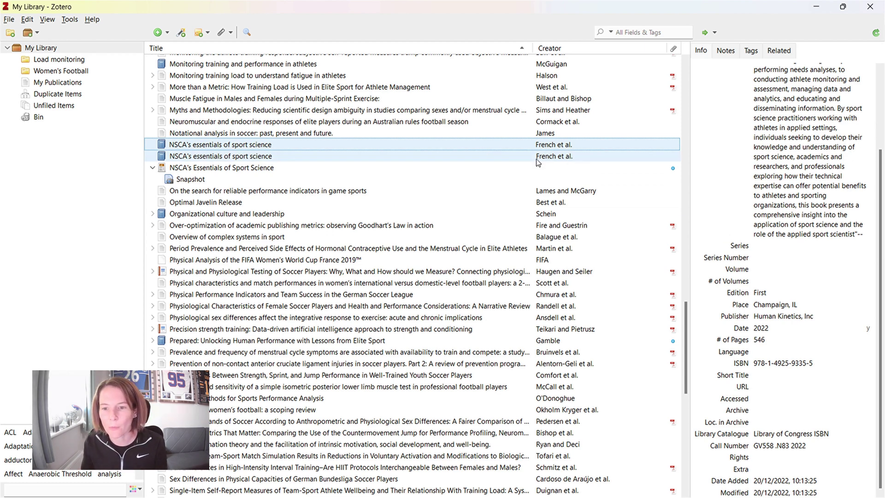
click(538, 161)
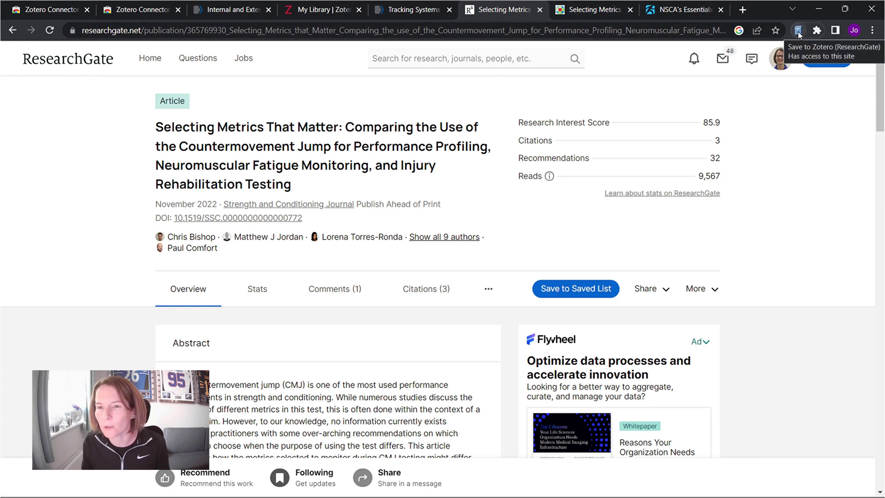
Save 'Selecting Metrics That Matter' from ResearchGate and journals.lww.com, then return to Zotero
click(799, 34)
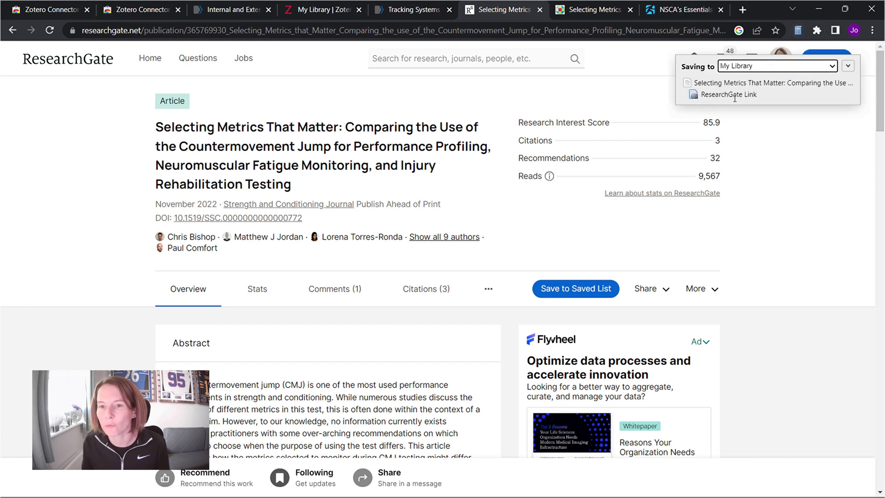
click(578, 13)
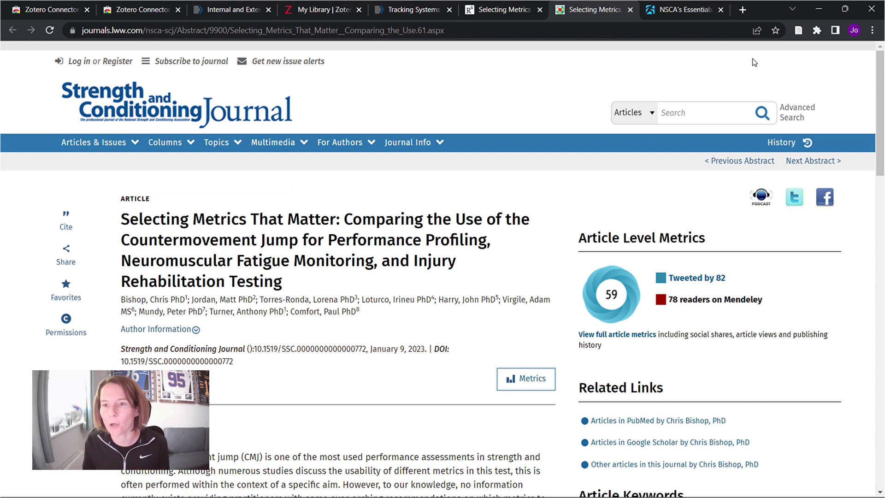
click(799, 31)
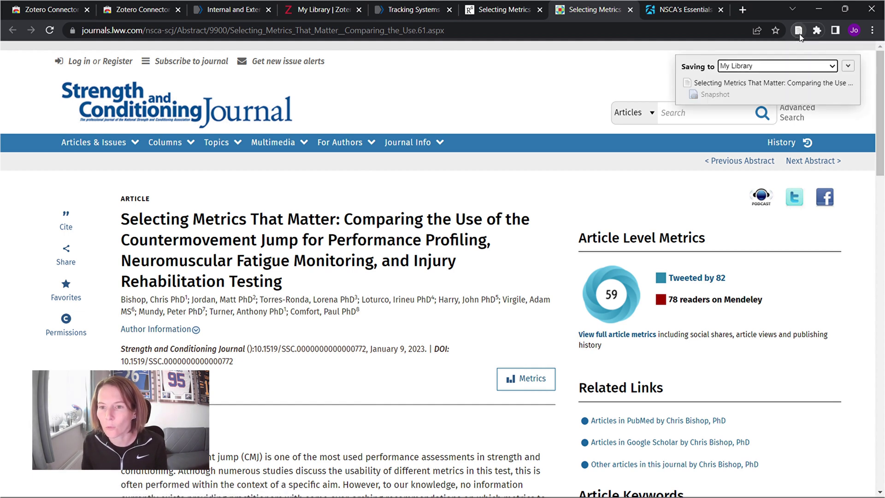
key(alt+Tab)
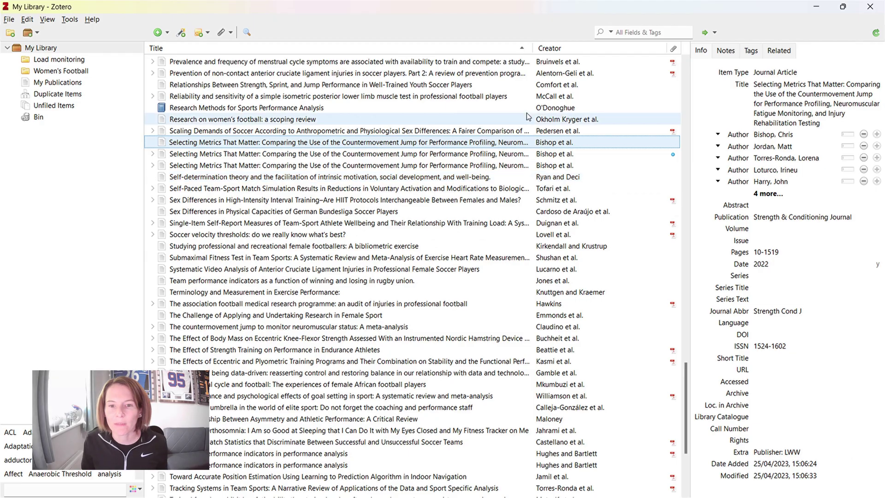
click(533, 156)
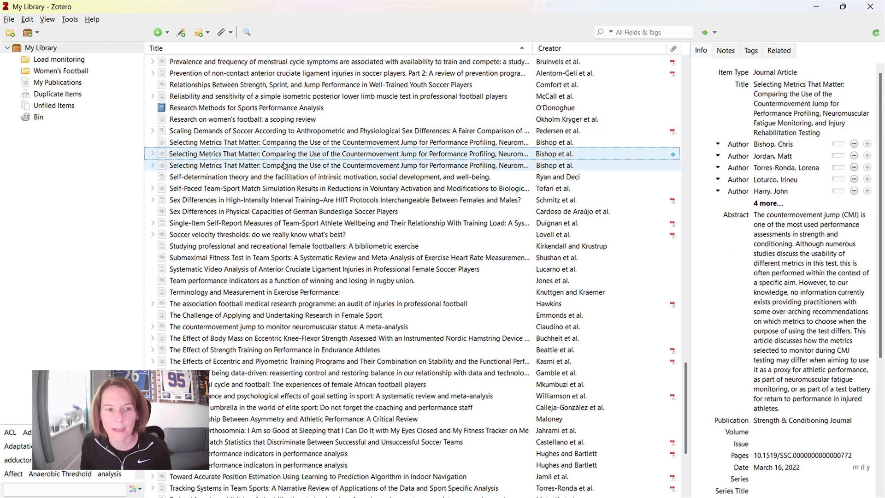
click(423, 167)
scroll(811, 276, down, 5)
click(555, 154)
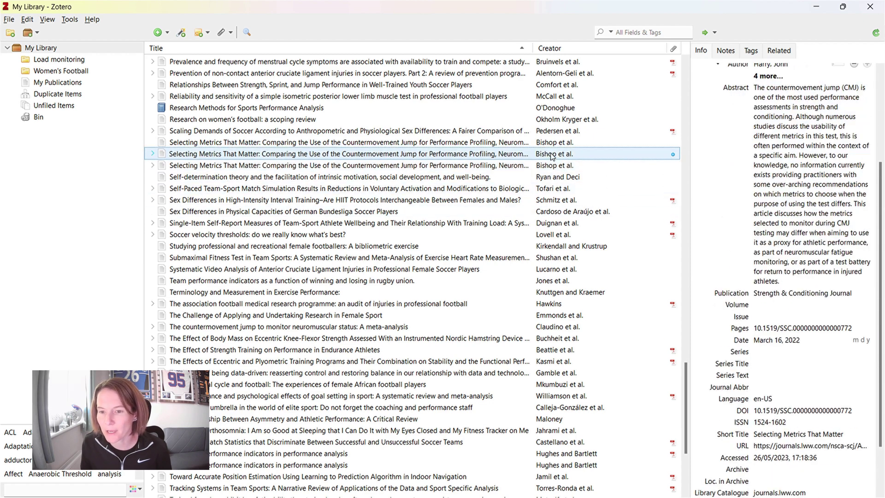
scroll(803, 339, up, 3)
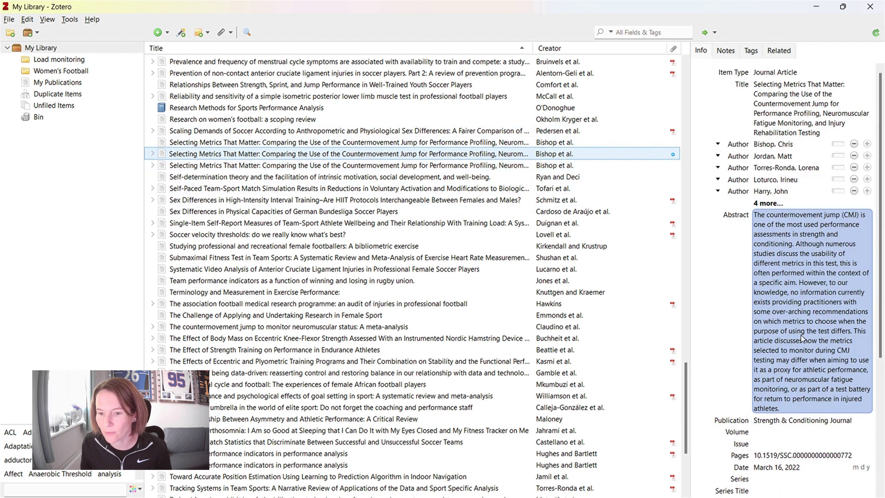
scroll(805, 343, down, 5)
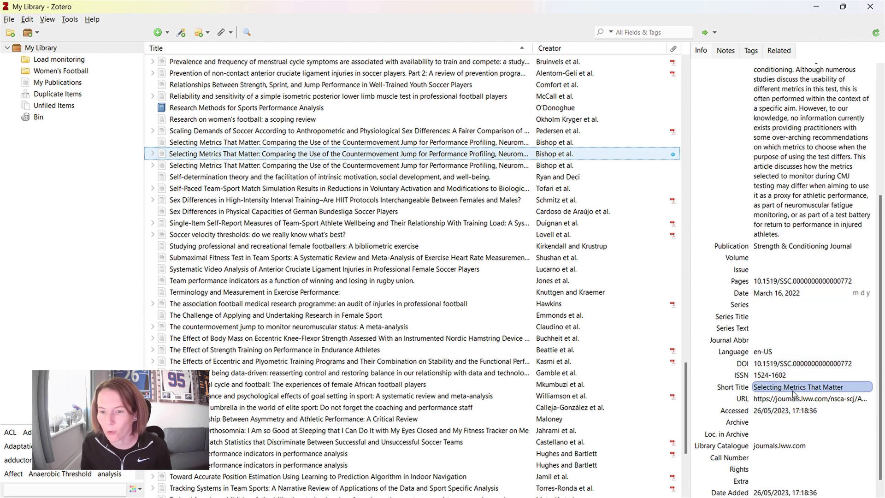
click(551, 165)
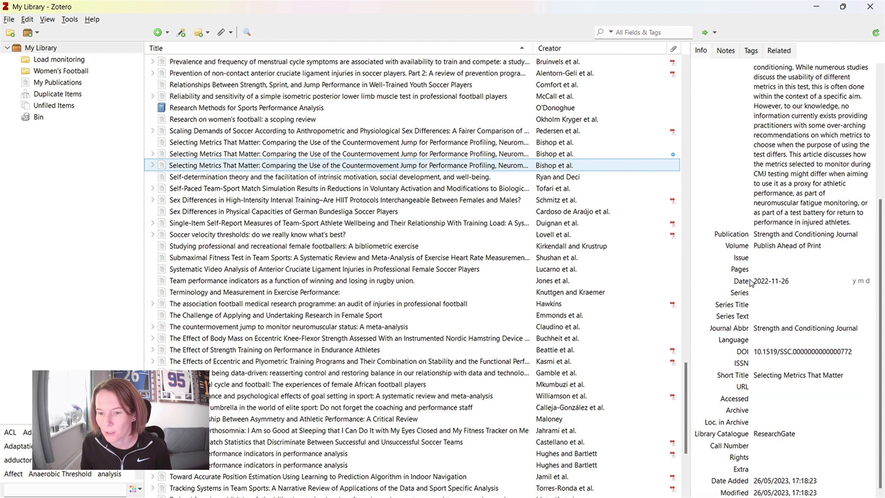
click(752, 281)
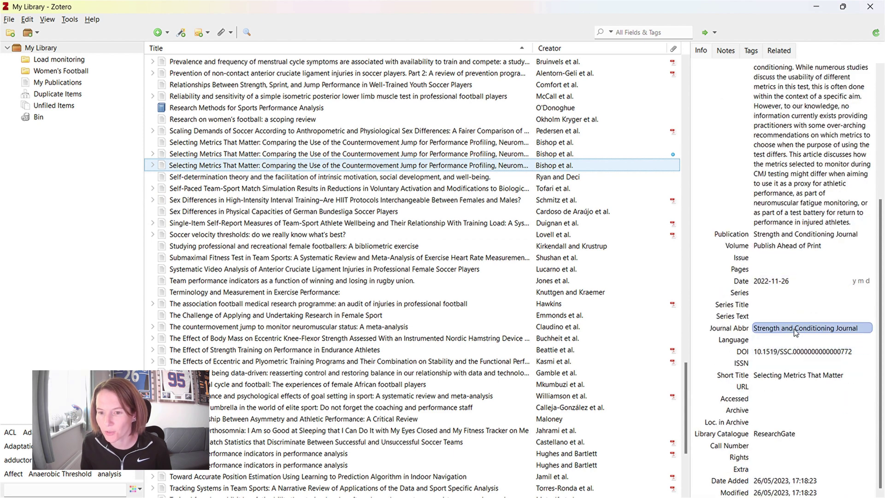
click(802, 247)
key(Return)
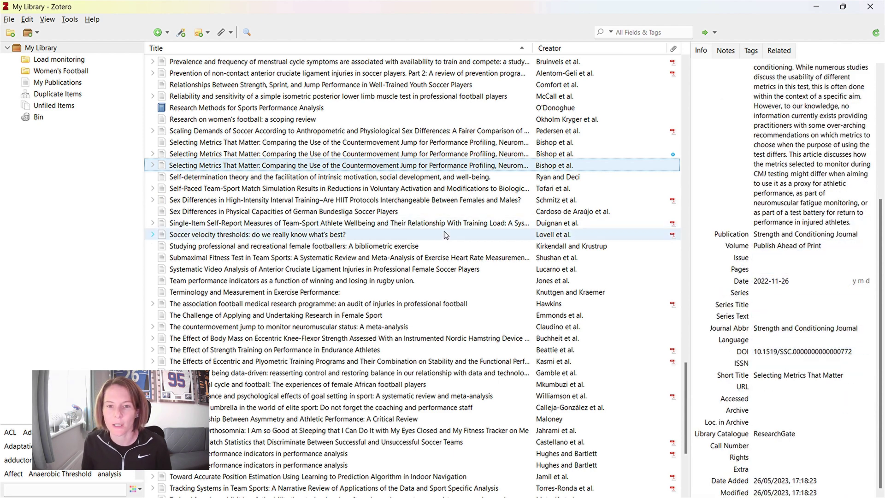